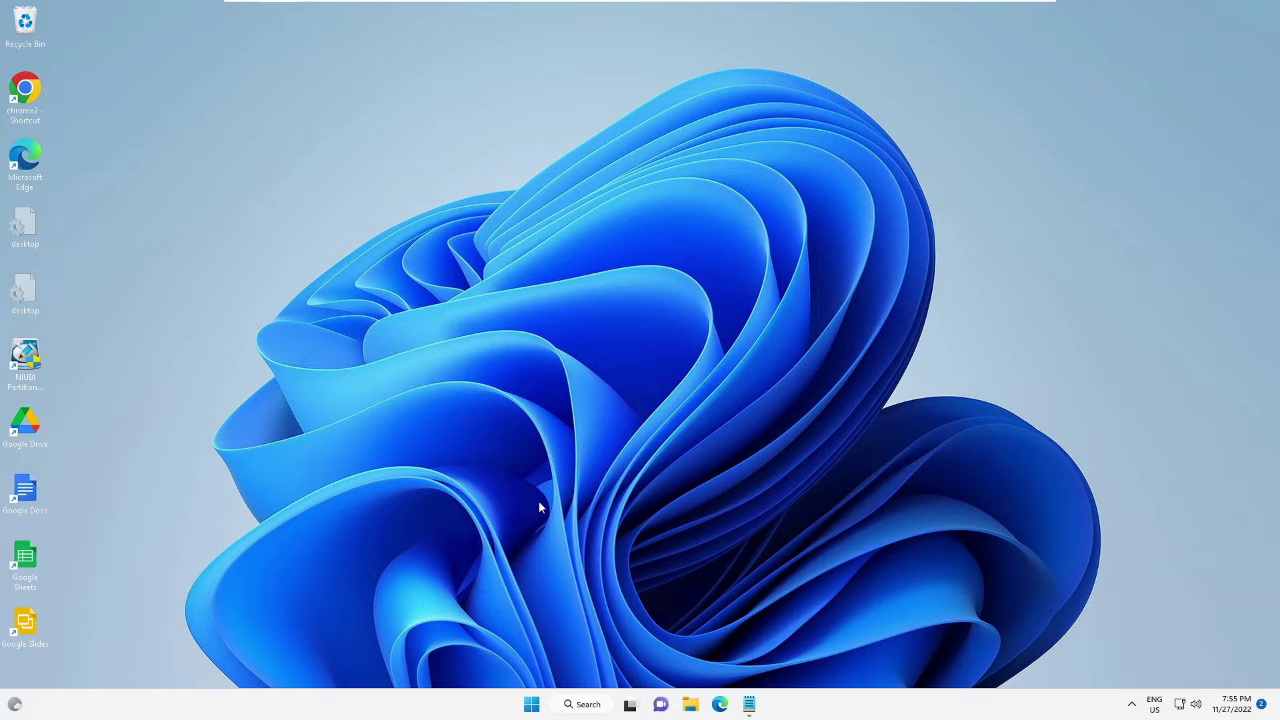
# - Find Command Prompt with a search for cmd, run it as administrator, and allow it to make changes to the device
pyautogui.click(585, 704)
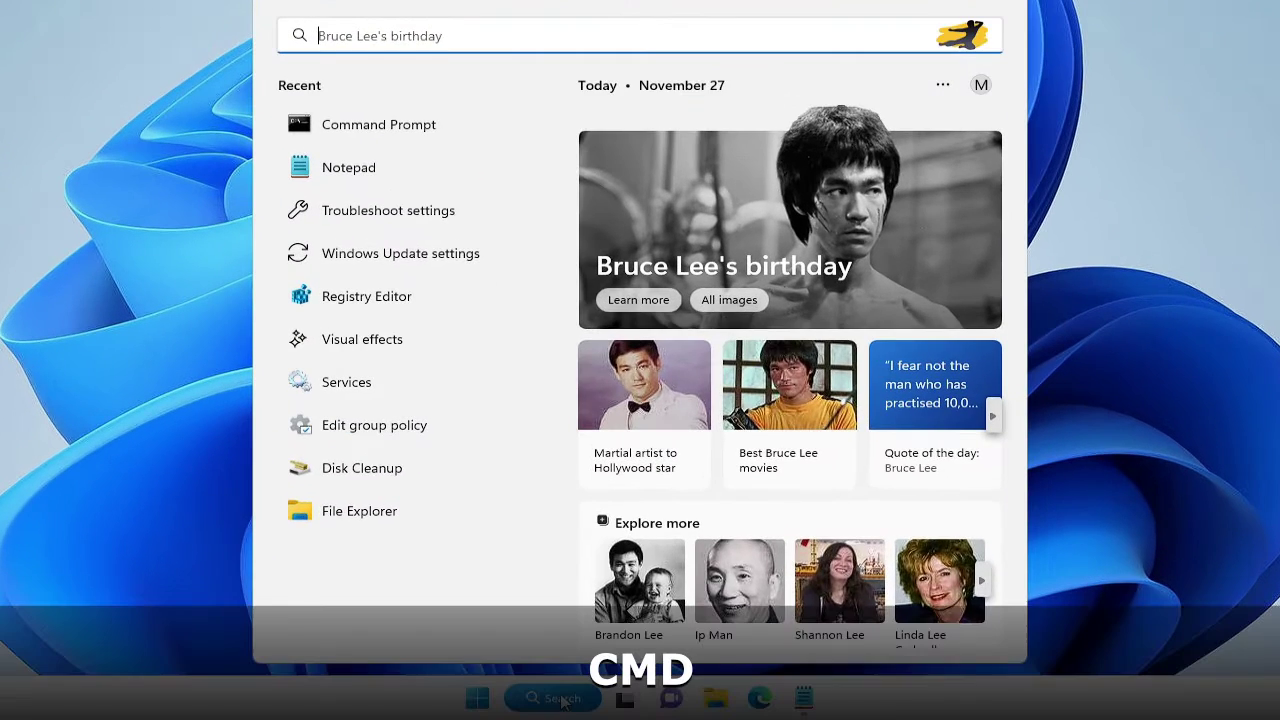
pyautogui.write('cmd')
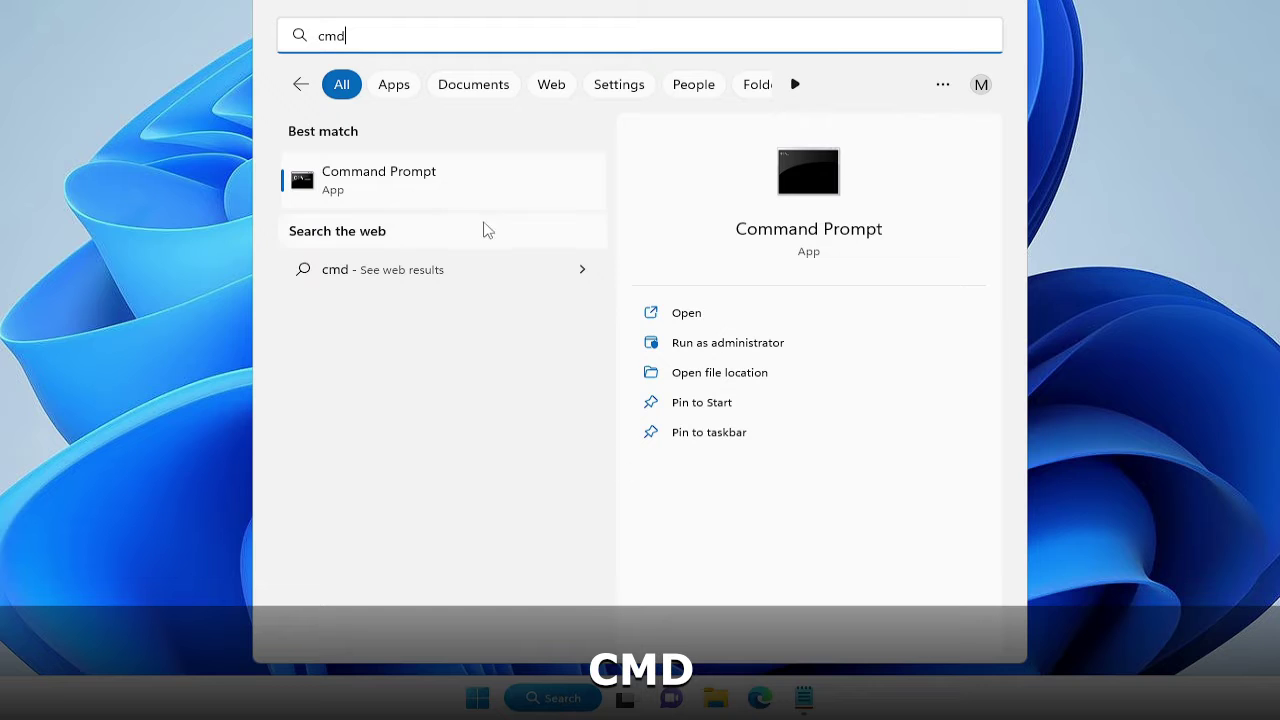
pyautogui.click(425, 183)
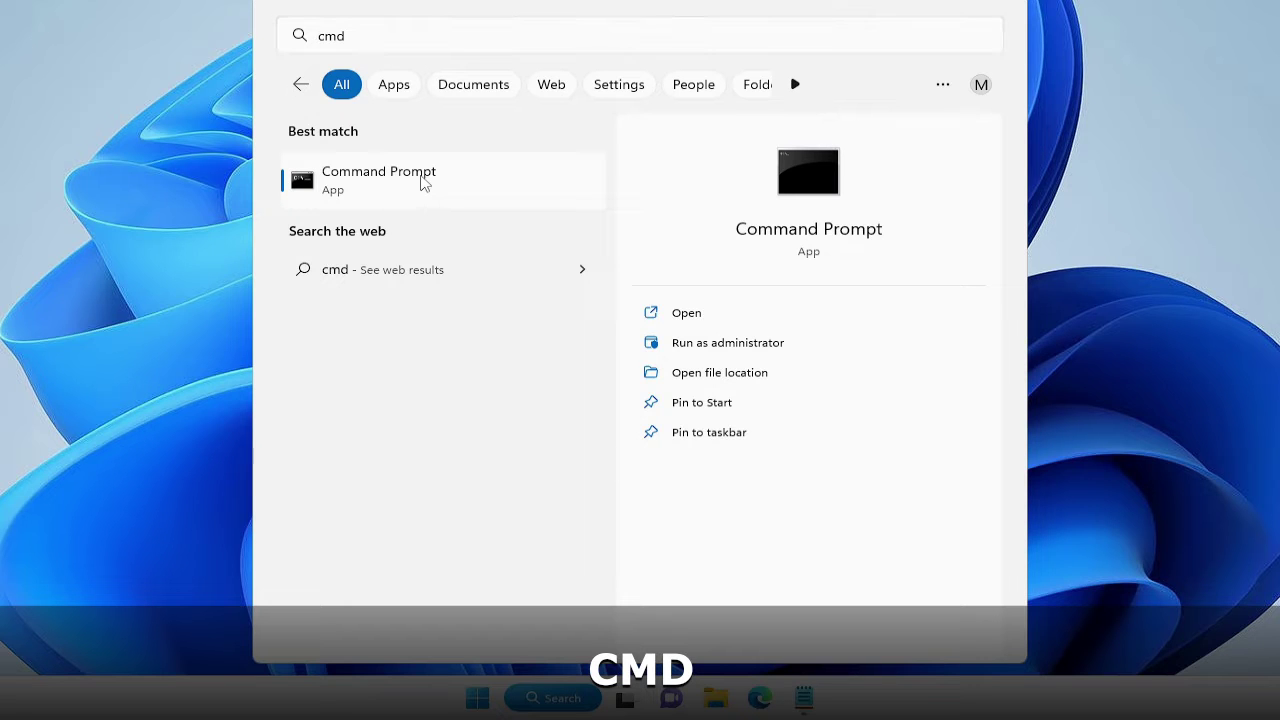
pyautogui.rightClick(425, 183)
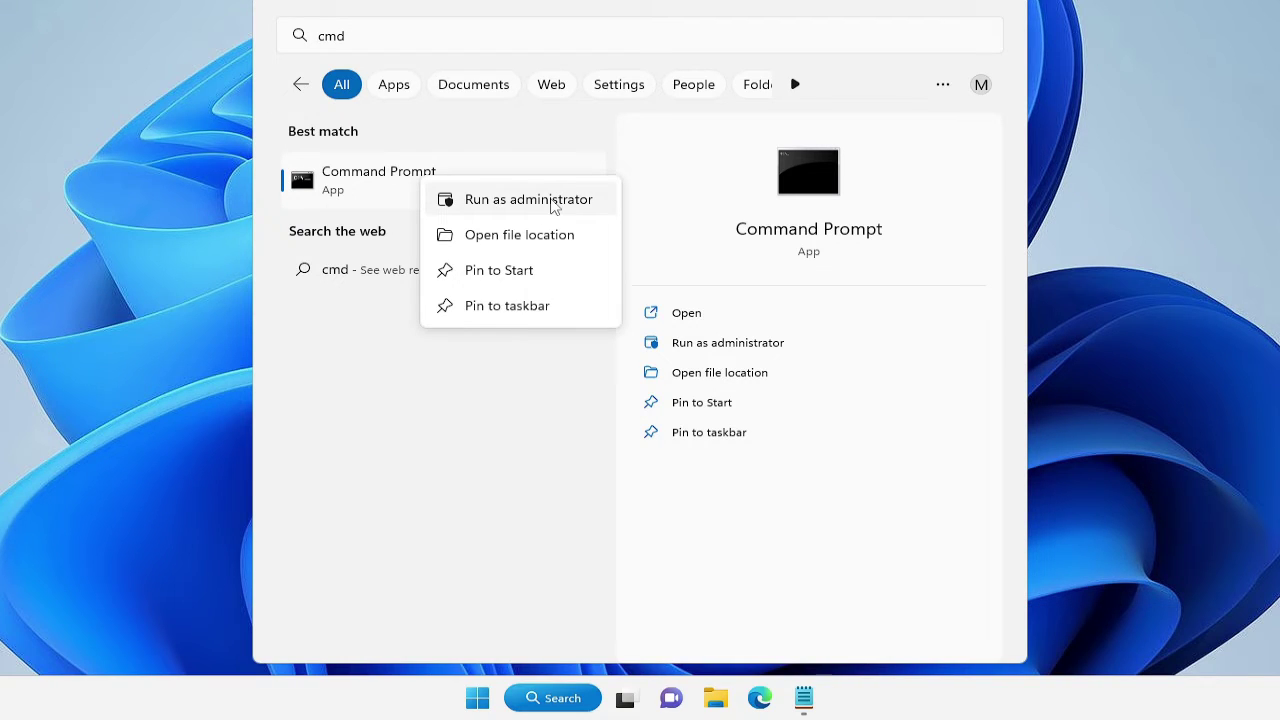
pyautogui.click(552, 200)
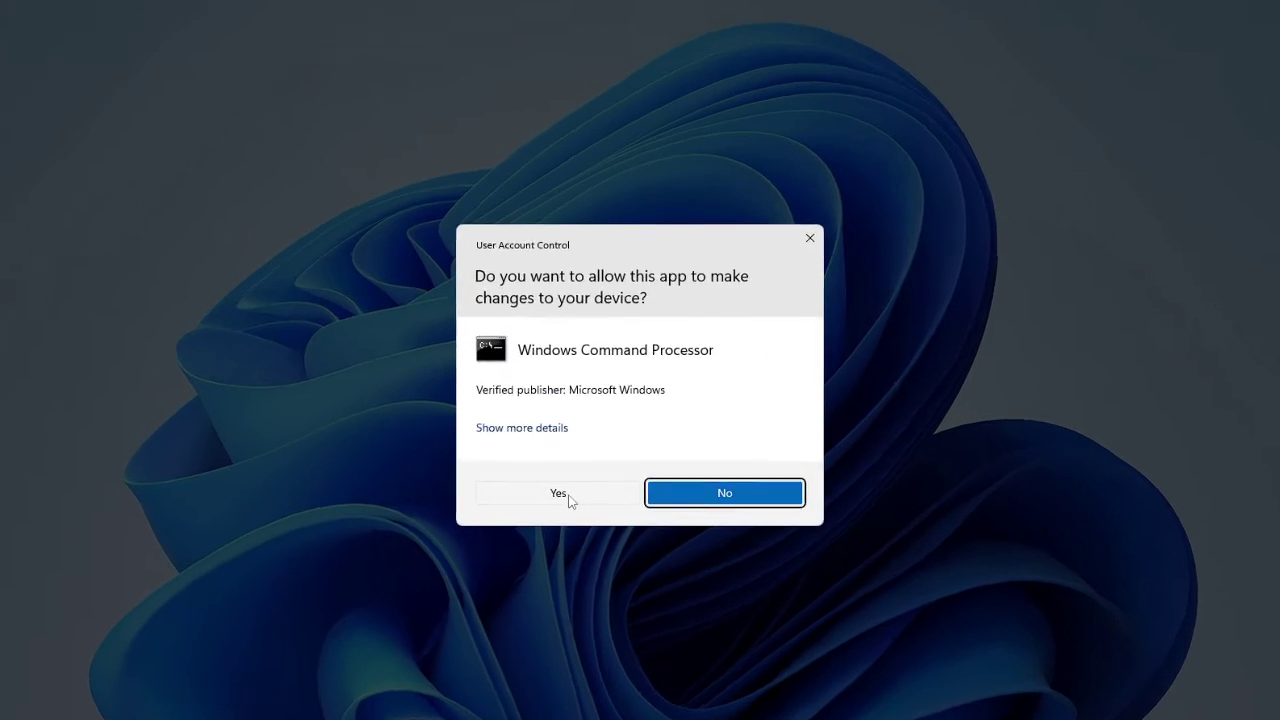
pyautogui.click(566, 497)
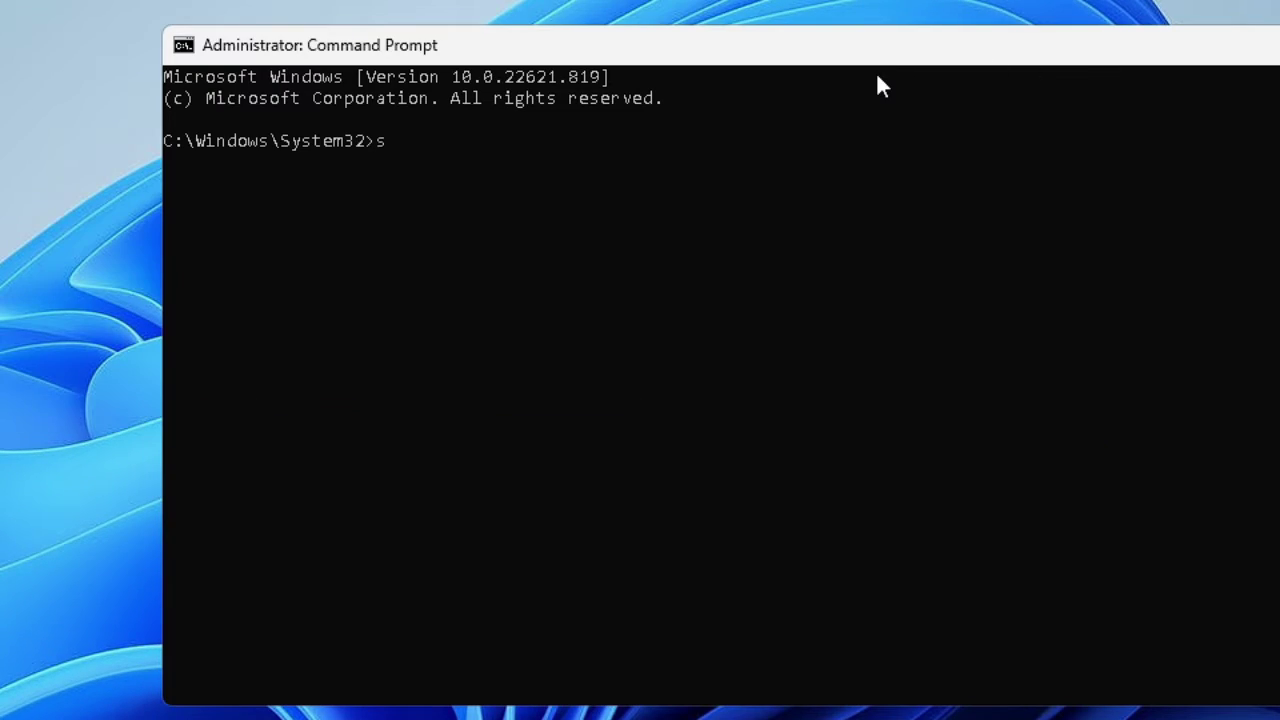
# - Start a system file scan with the command sfc /scannow and minimize the Command Prompt window while it runs
pyautogui.write('fc /')
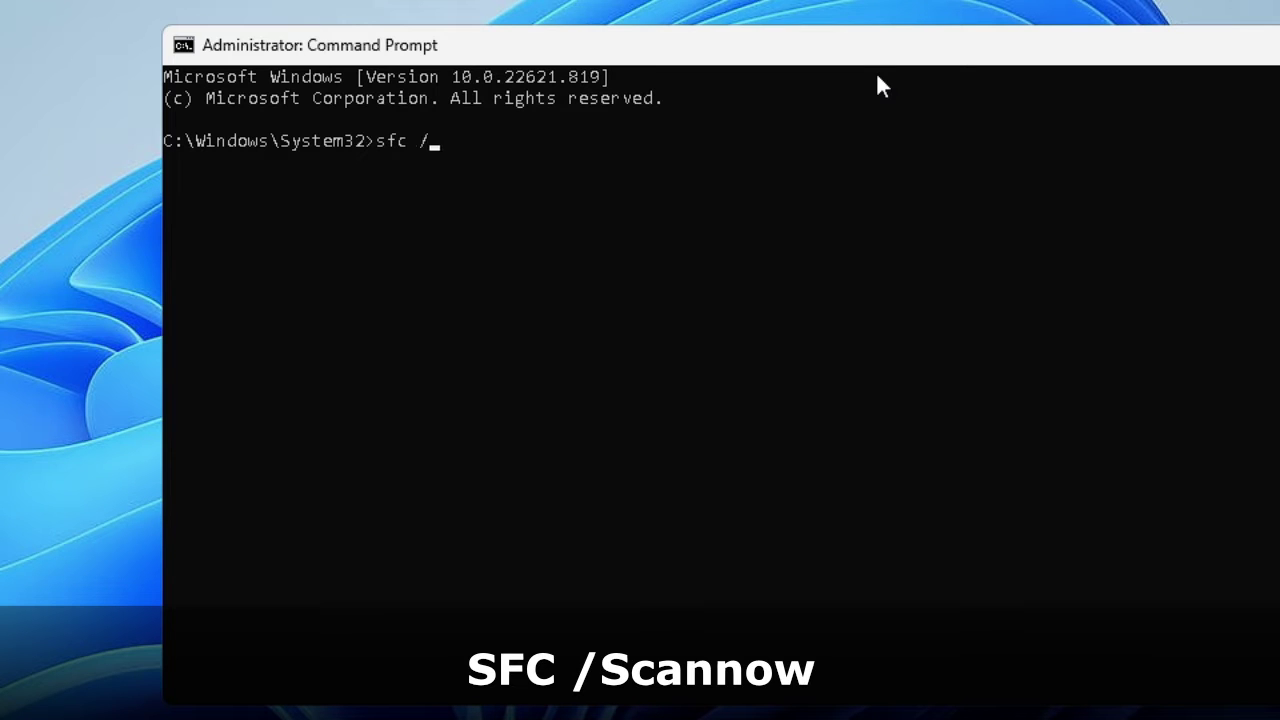
pyautogui.write('scannow')
pyautogui.press('Return')
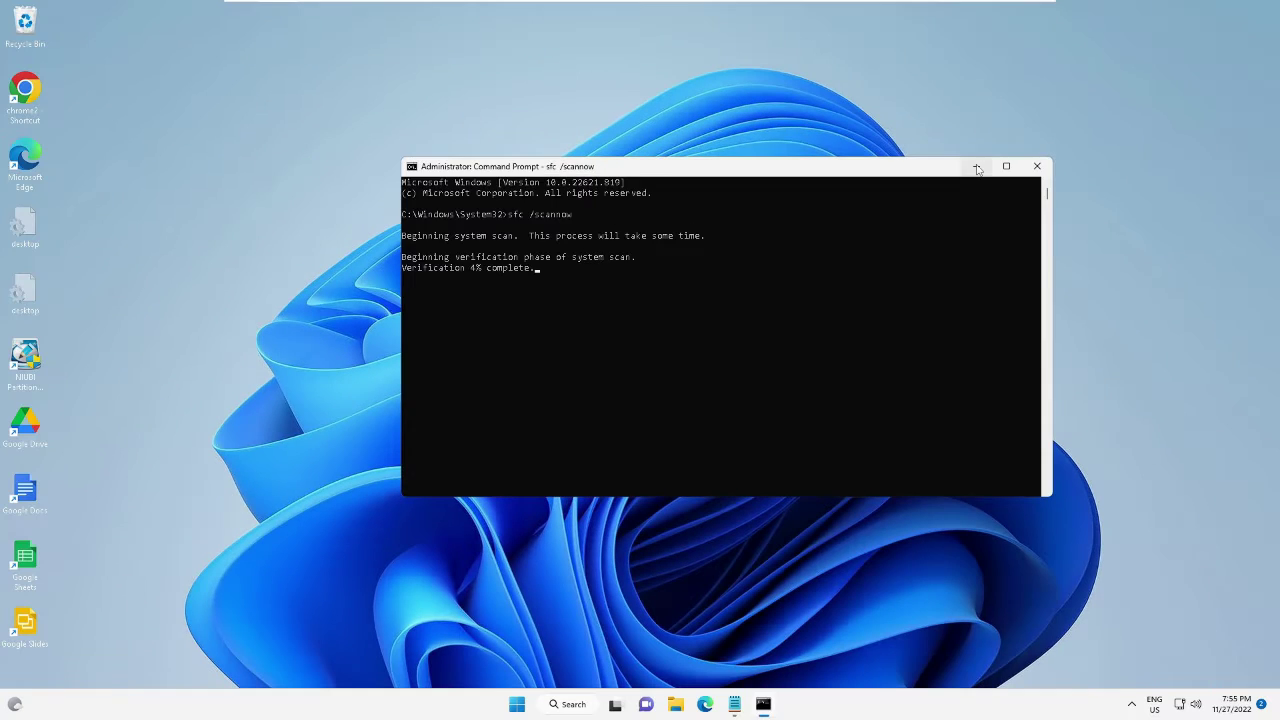
pyautogui.click(976, 167)
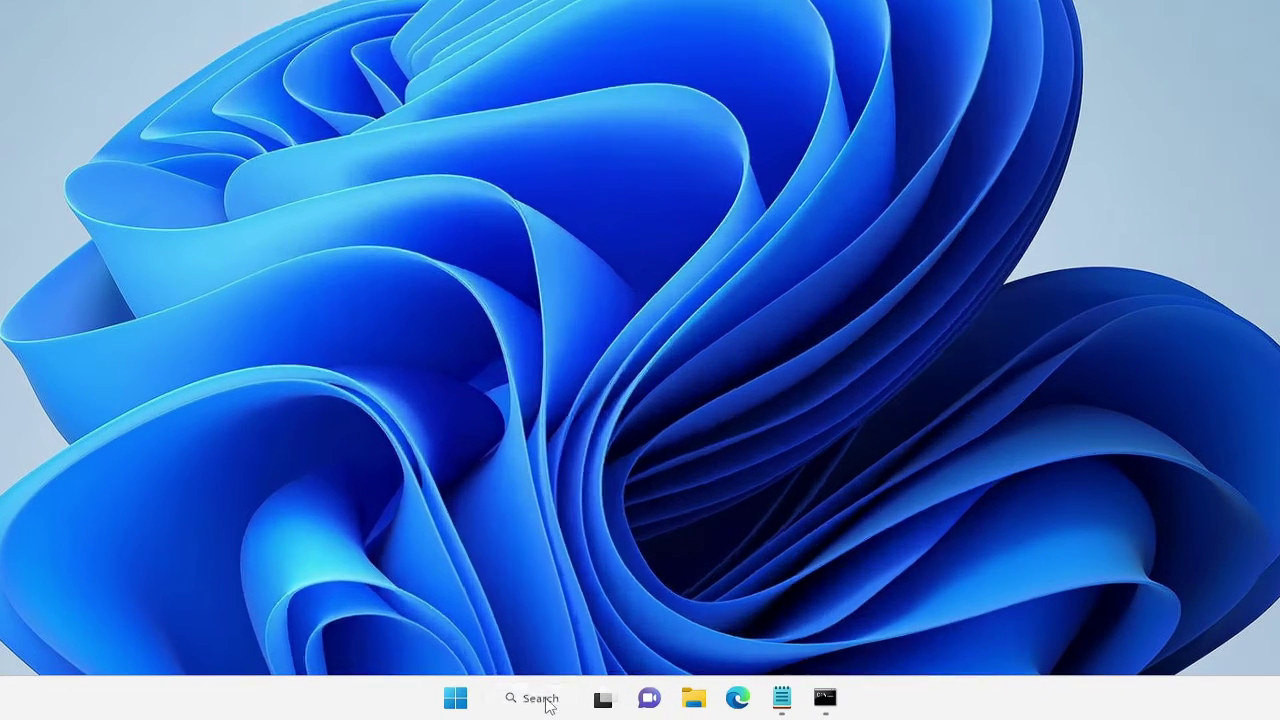
# - Search for wsreset, run it as administrator to reset the Microsoft Store cache, and close the Store window that opens
pyautogui.click(575, 706)
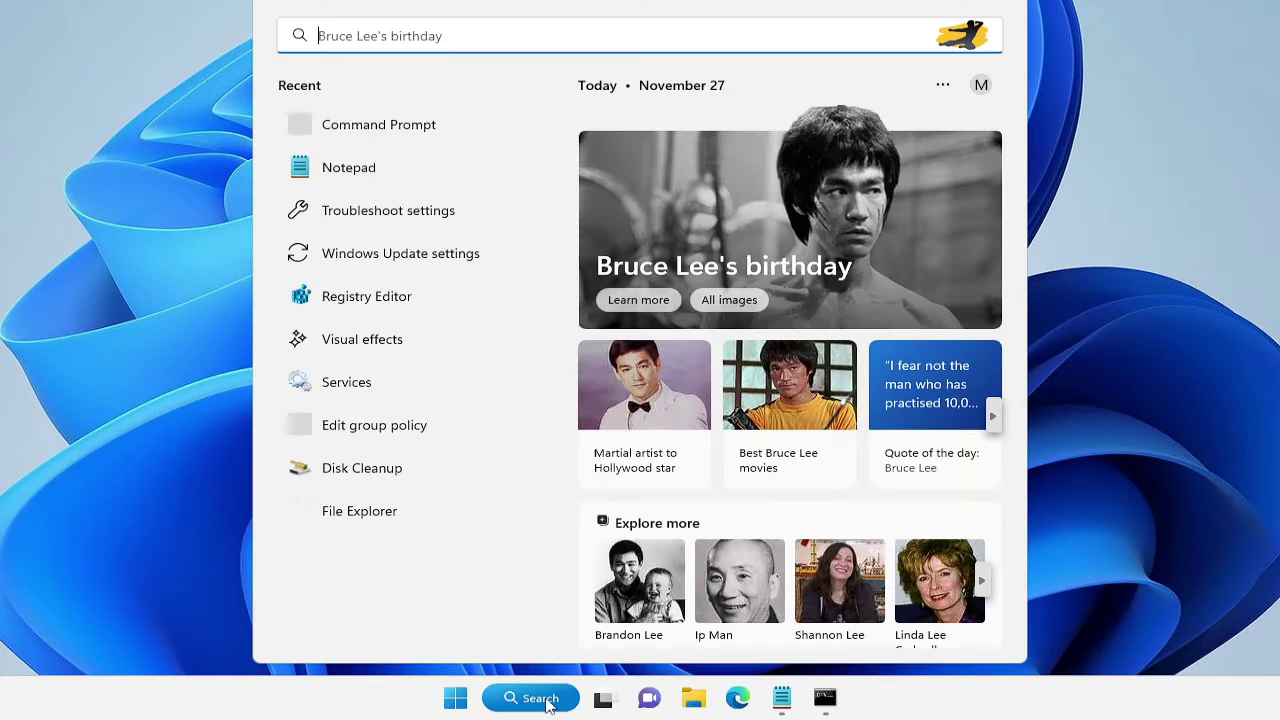
pyautogui.write('ws')
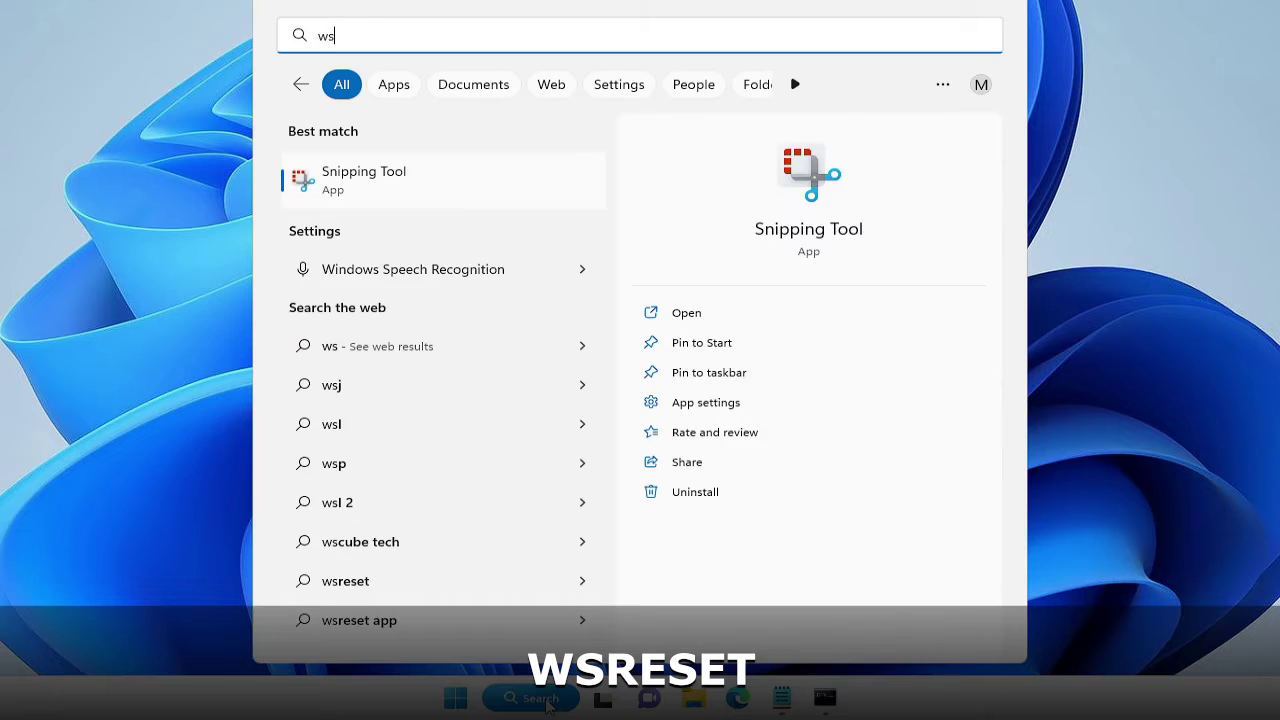
pyautogui.write('reset')
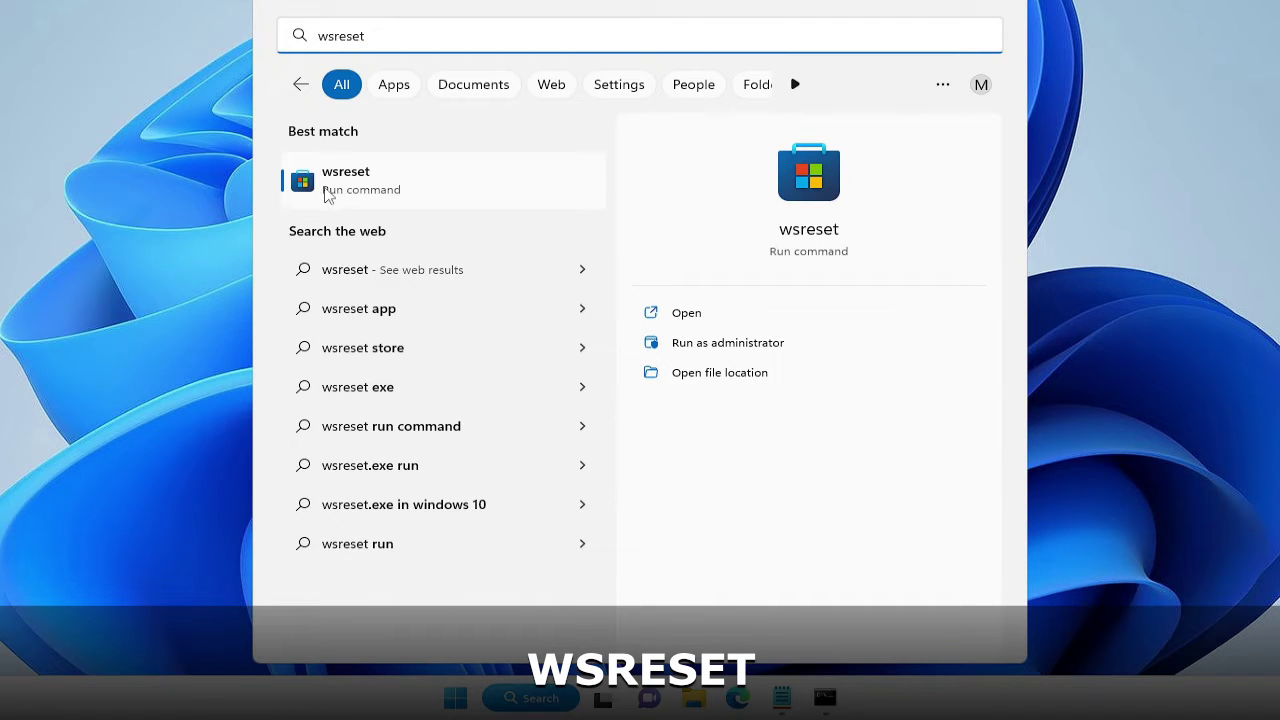
pyautogui.rightClick(395, 181)
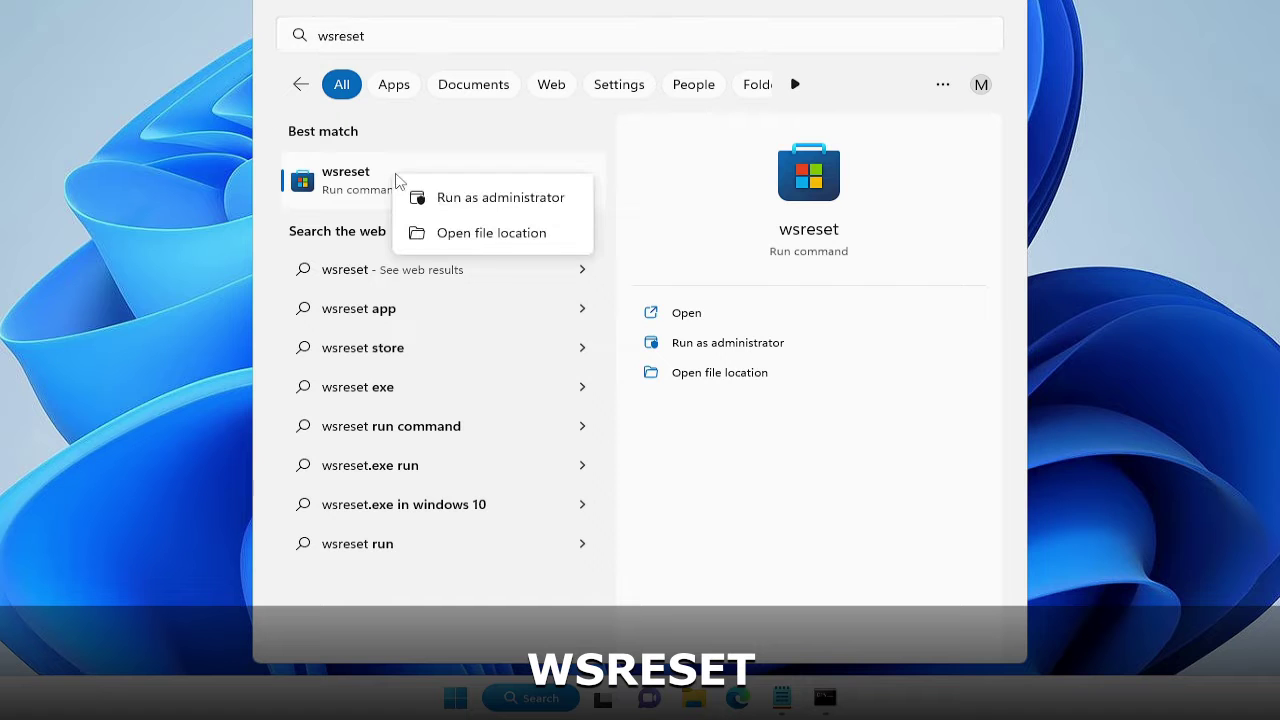
pyautogui.click(476, 214)
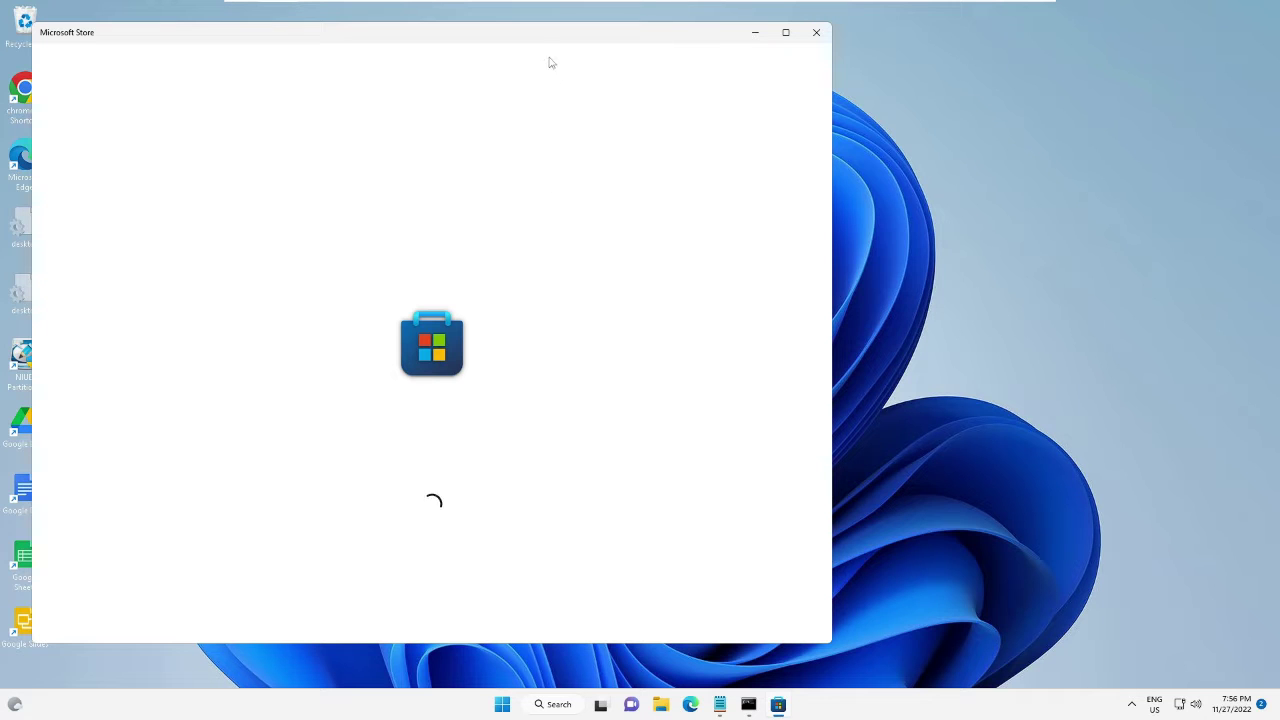
pyautogui.moveTo(551, 43); pyautogui.dragTo(714, 40)
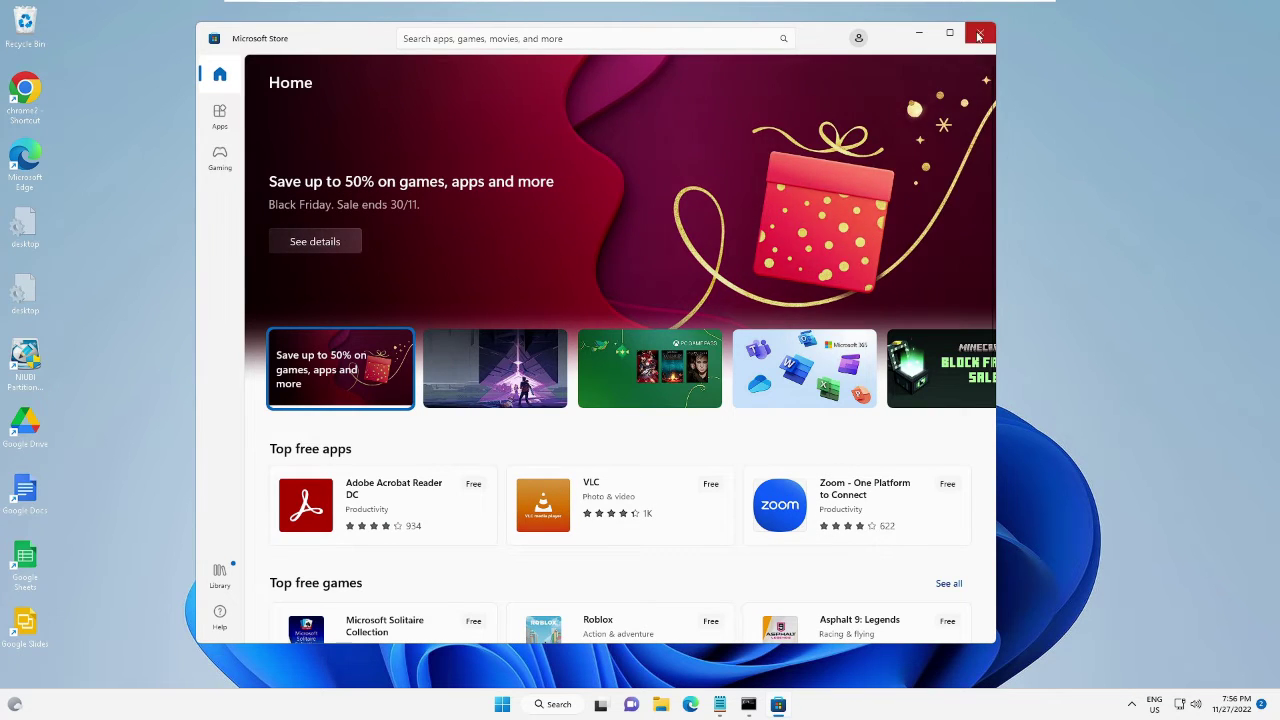
pyautogui.click(979, 35)
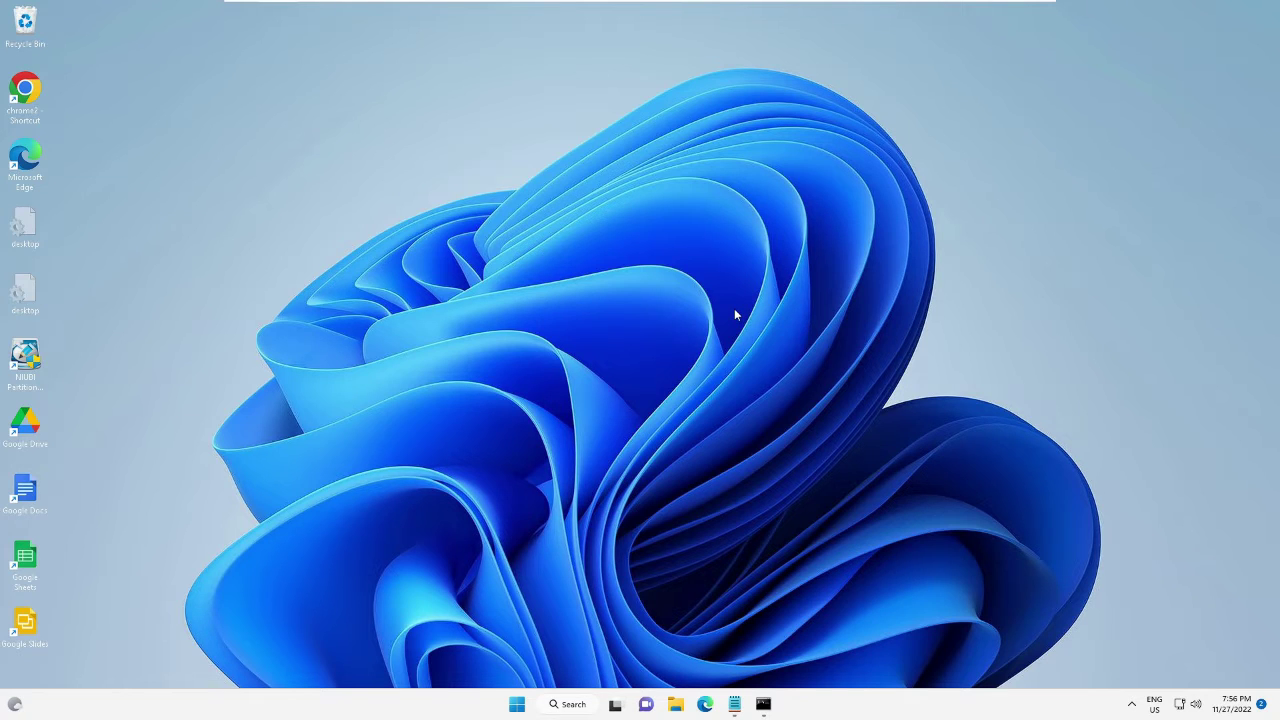
# - Open Settings, find the Troubleshoot settings with a search for trouble, and open the Other troubleshooters page
pyautogui.rightClick(517, 704)
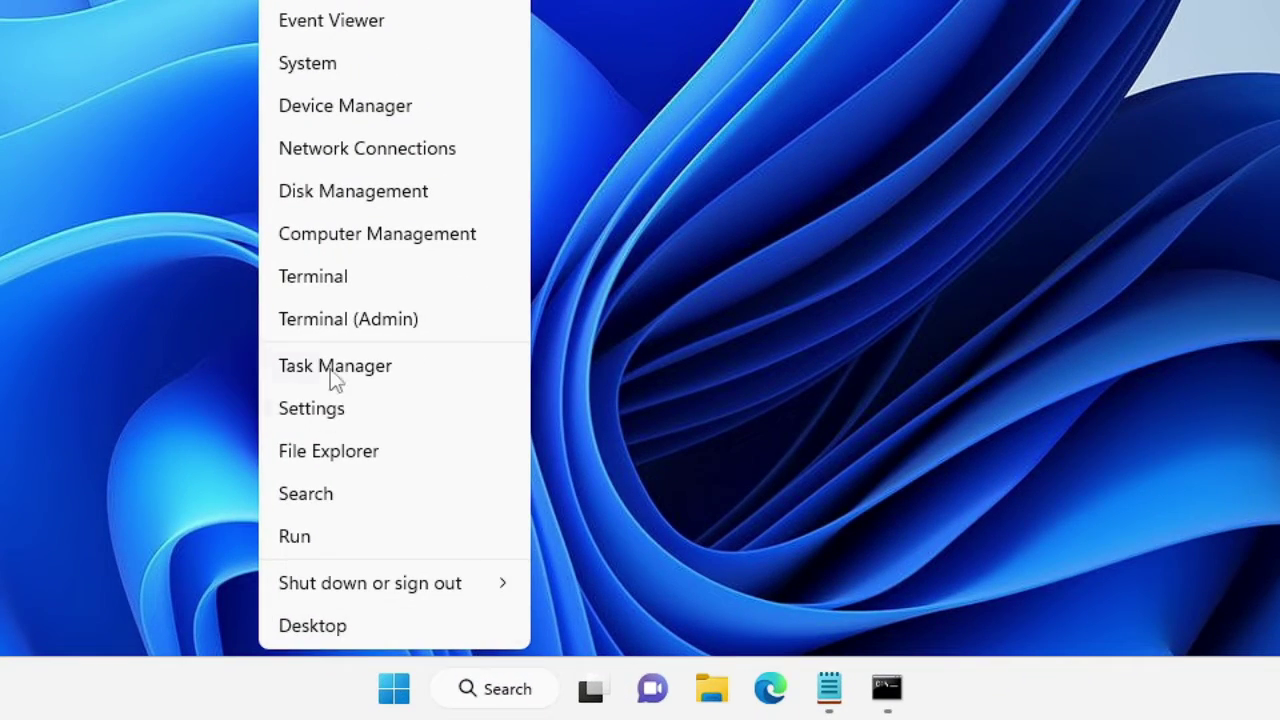
pyautogui.click(354, 417)
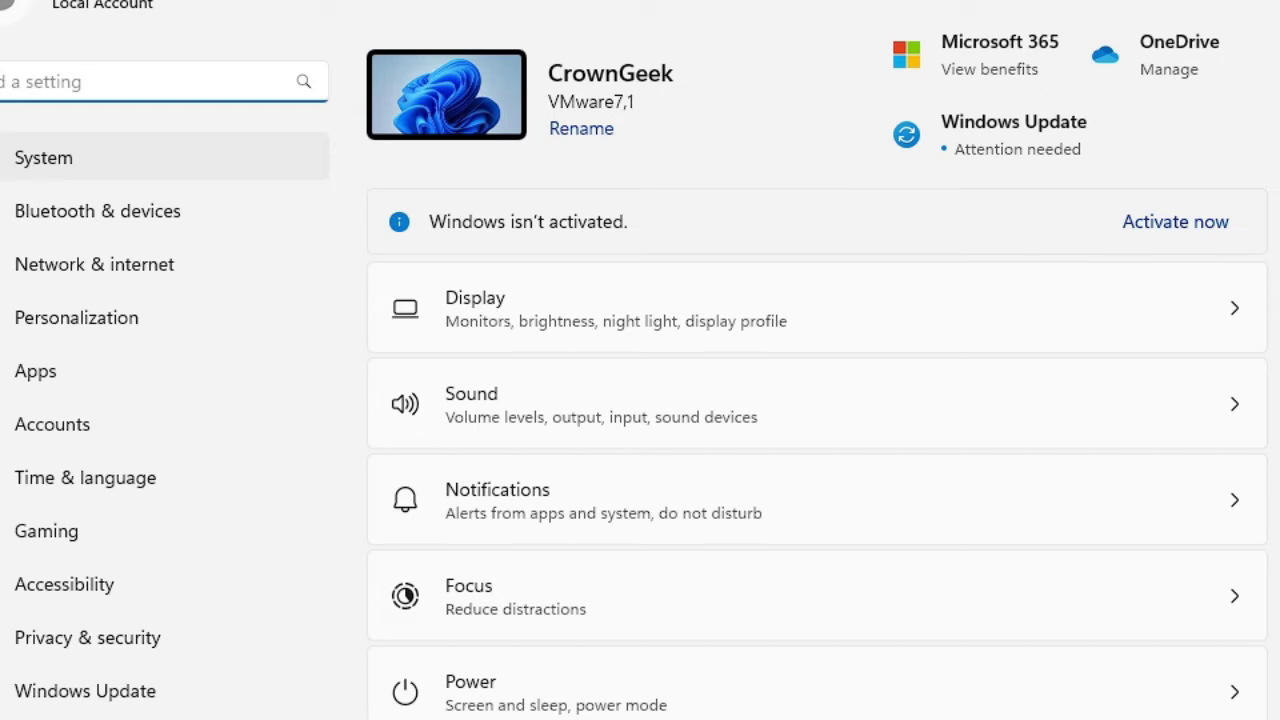
pyautogui.write('trouble')
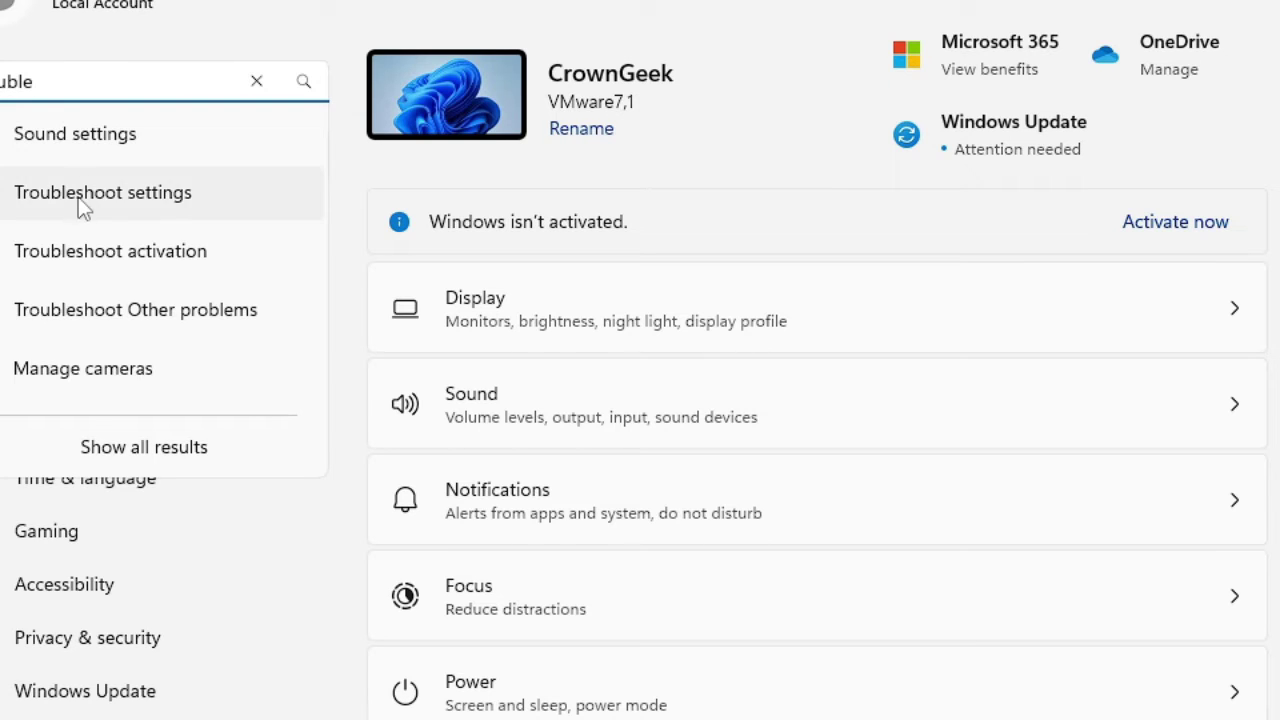
pyautogui.click(110, 195)
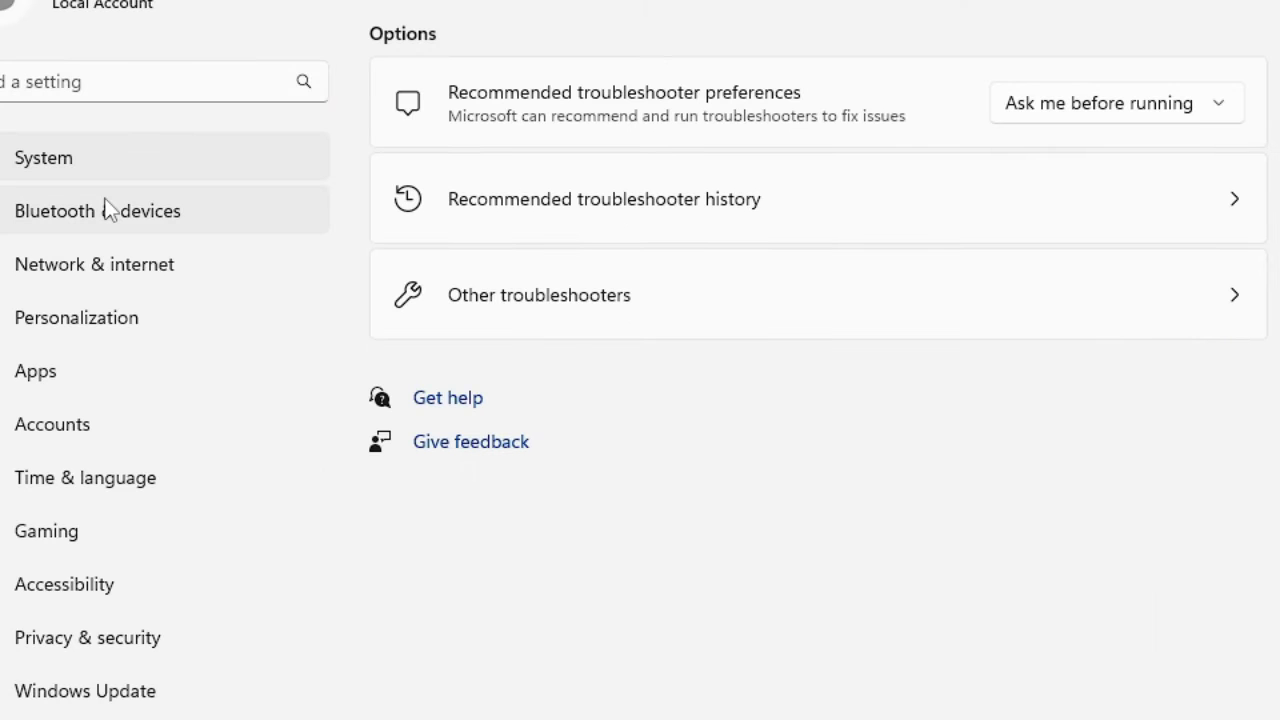
pyautogui.click(528, 303)
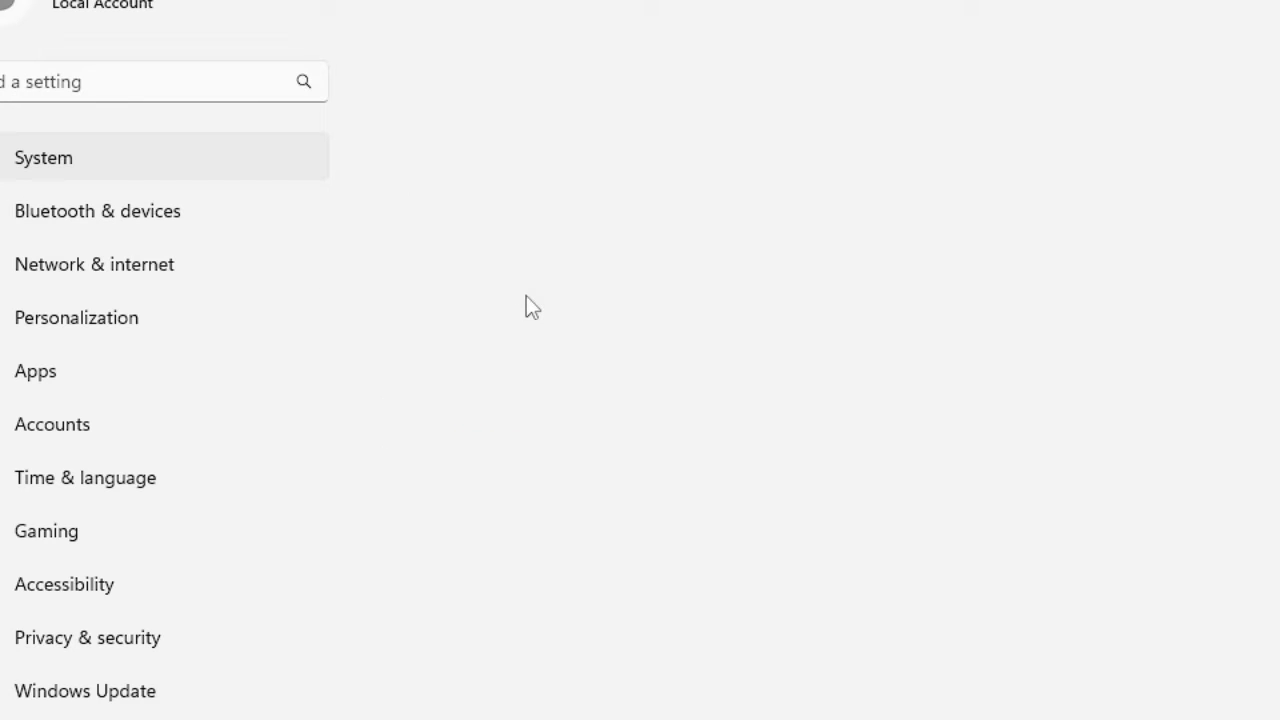
# - Run the Windows Store Apps troubleshooter, then close it and the Settings window
pyautogui.scroll(-10, 526, 295)
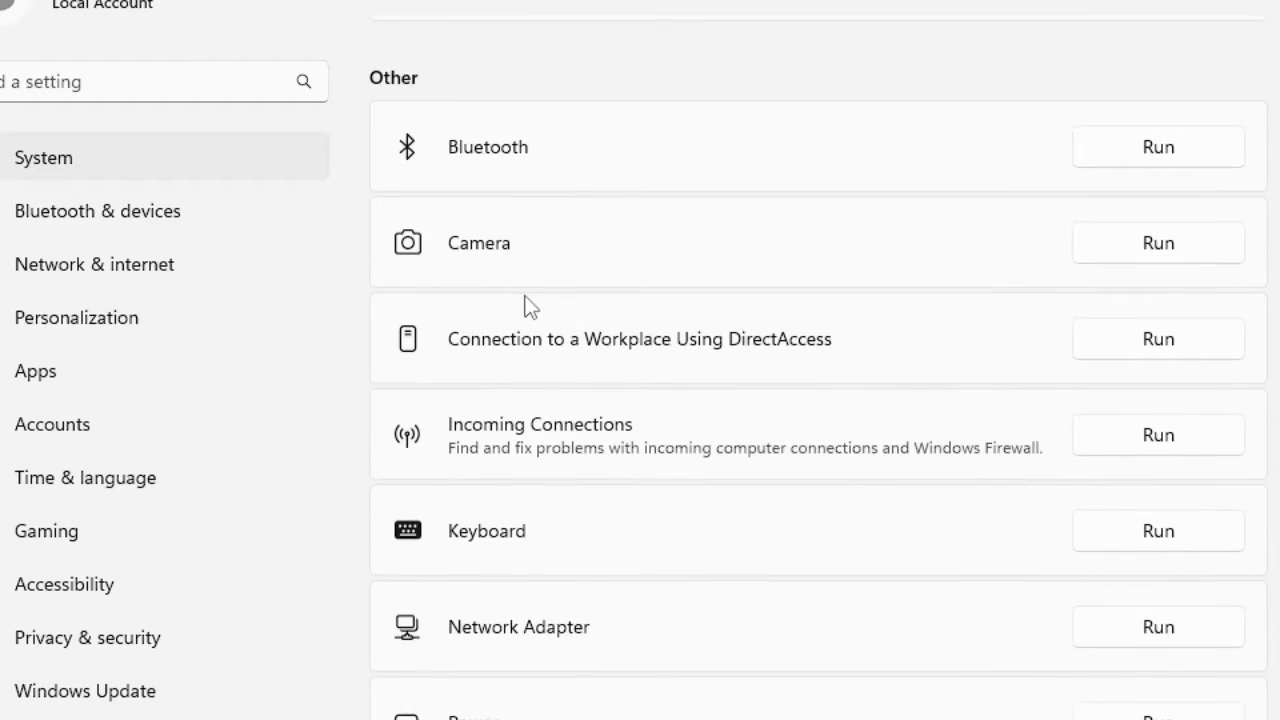
pyautogui.scroll(-1, 528, 303)
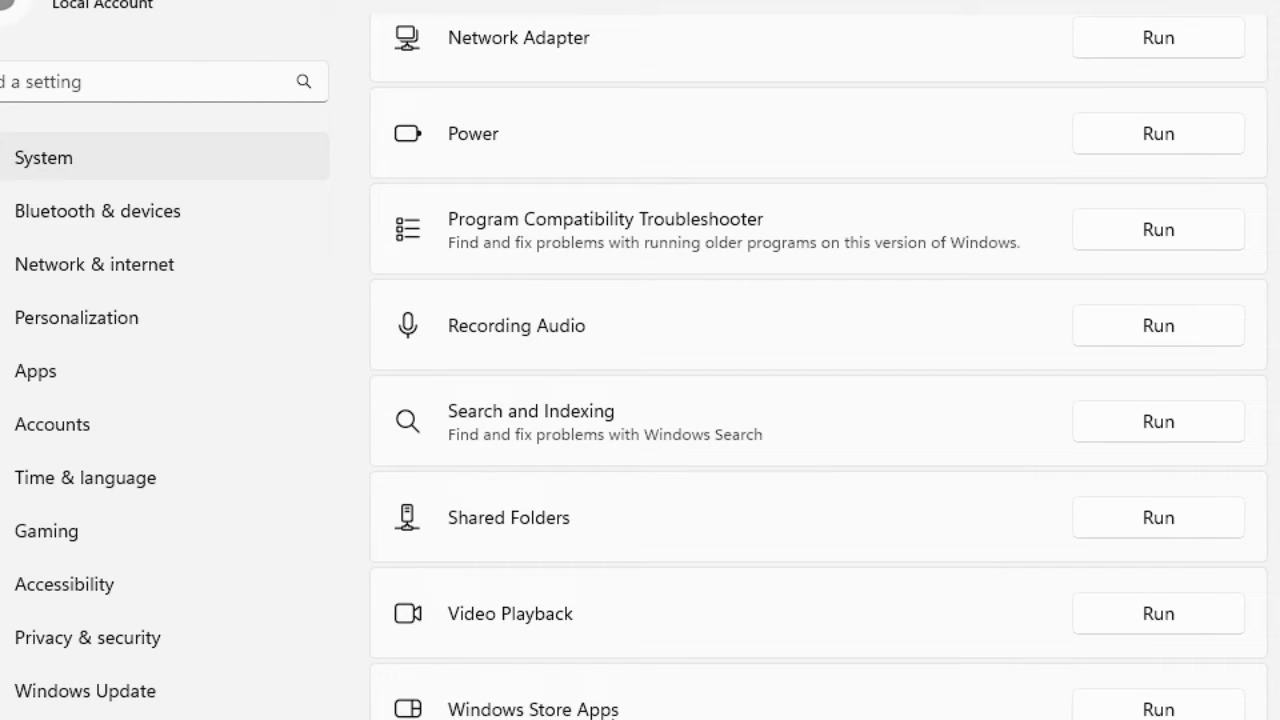
pyautogui.click(1168, 711)
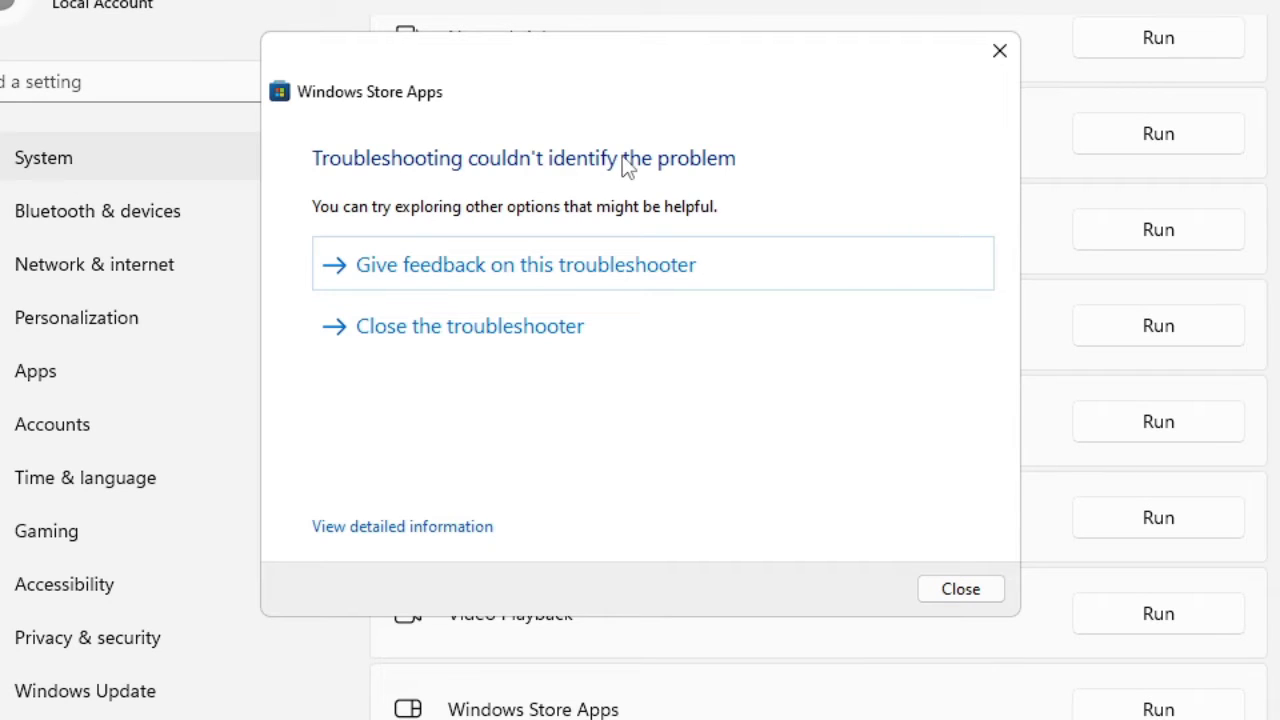
pyautogui.moveTo(620, 66); pyautogui.dragTo(686, 94)
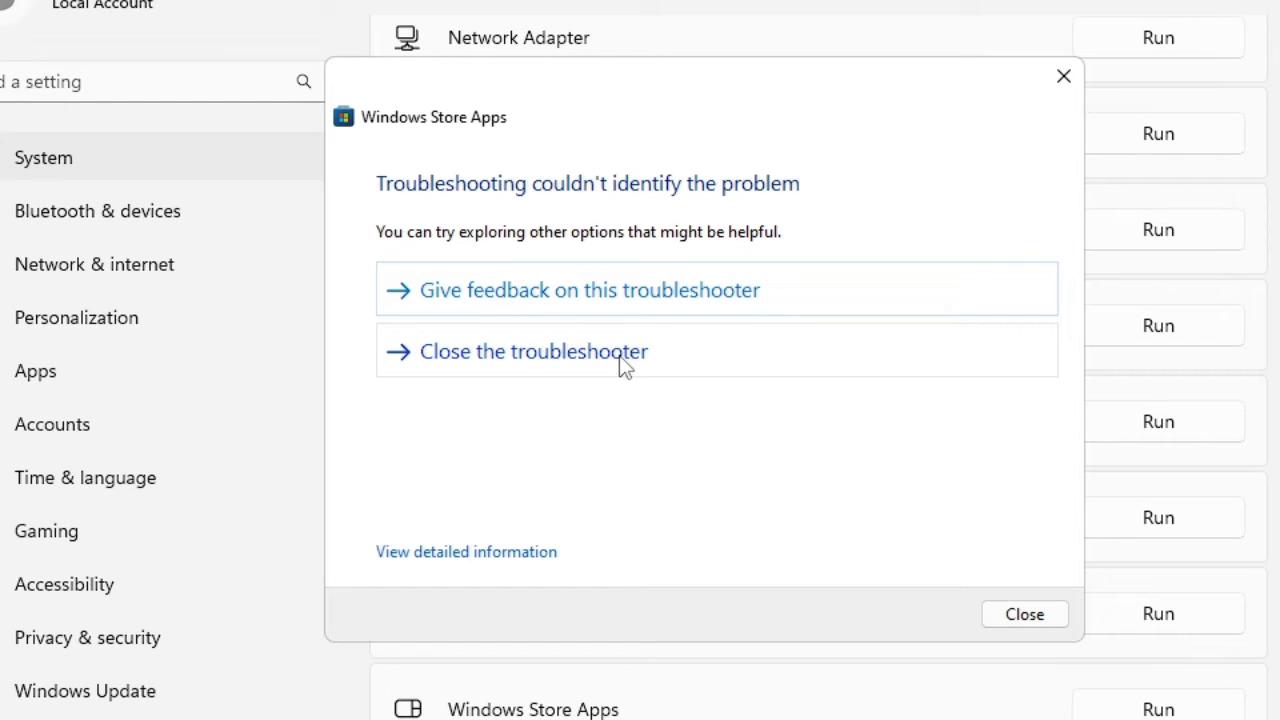
pyautogui.click(1026, 614)
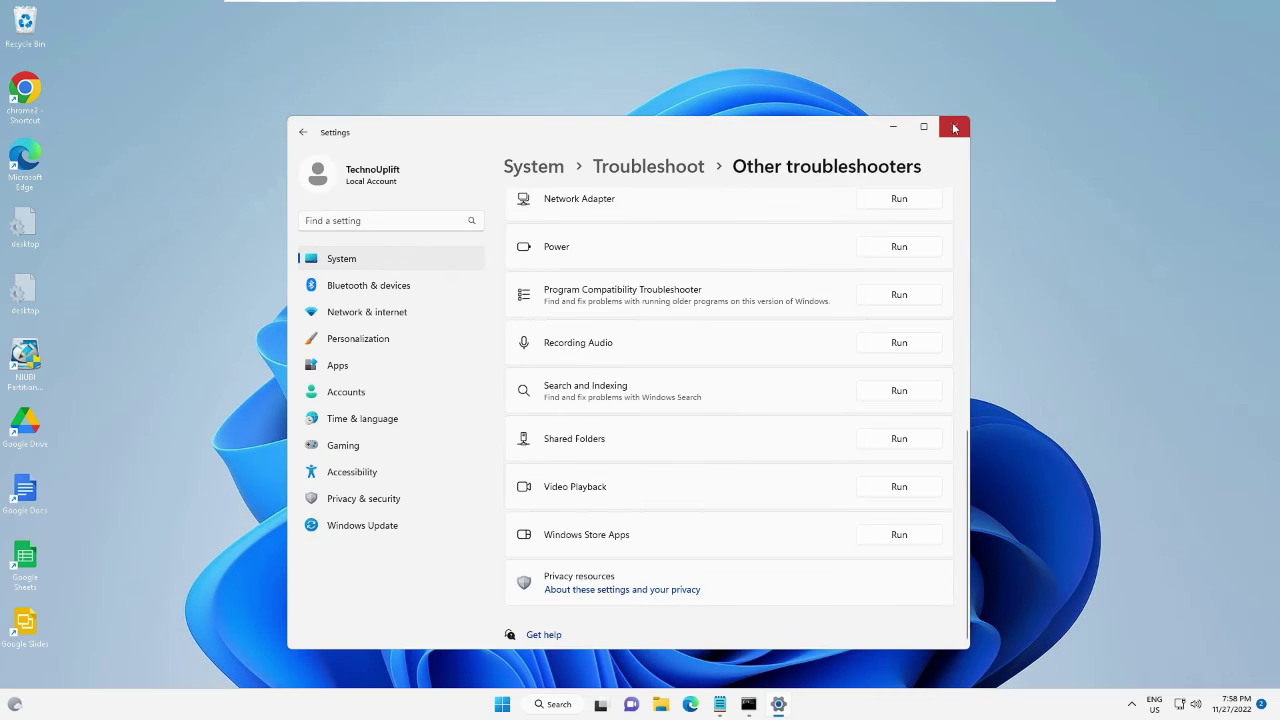
pyautogui.click(952, 124)
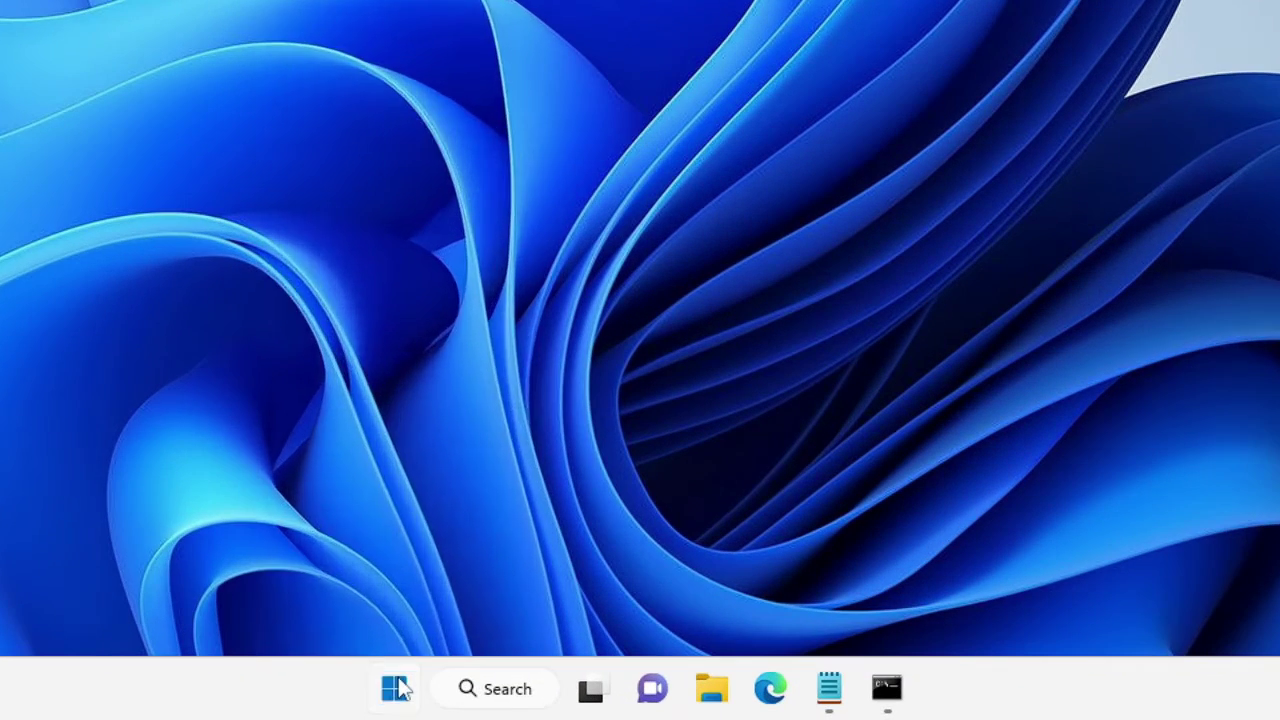
# - Open Settings again and go to the list of installed apps
pyautogui.rightClick(519, 704)
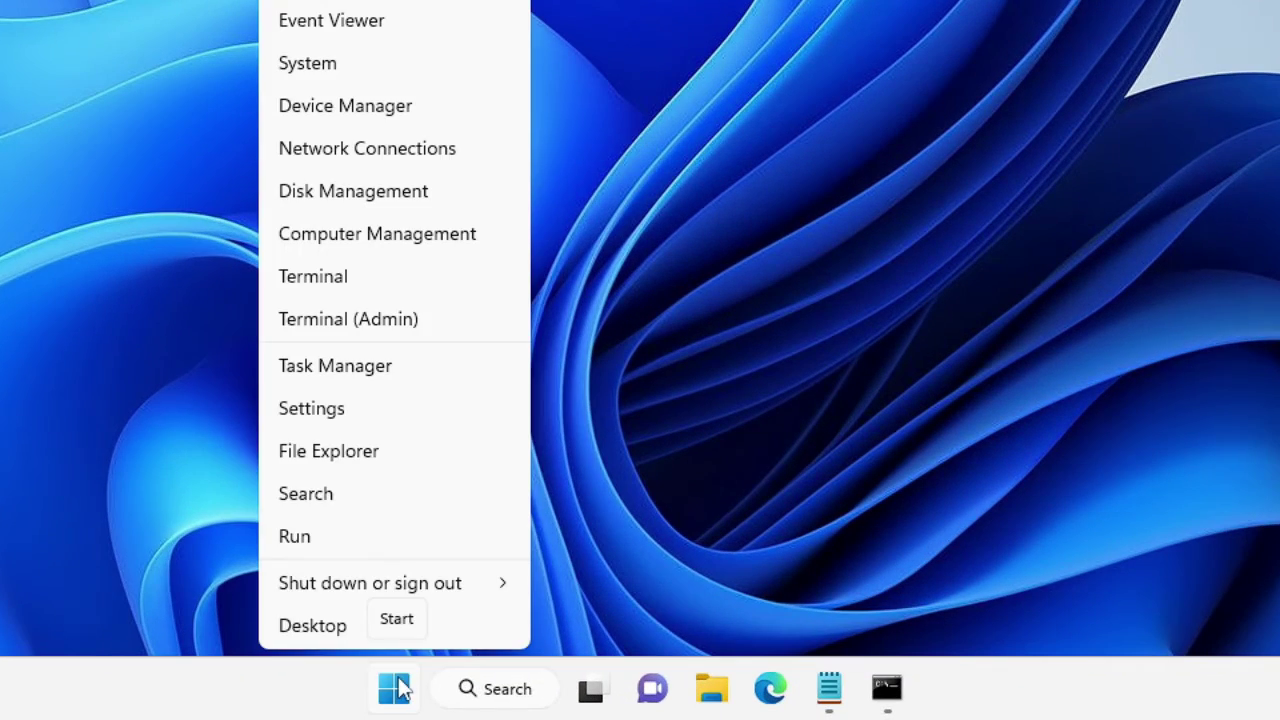
pyautogui.click(334, 410)
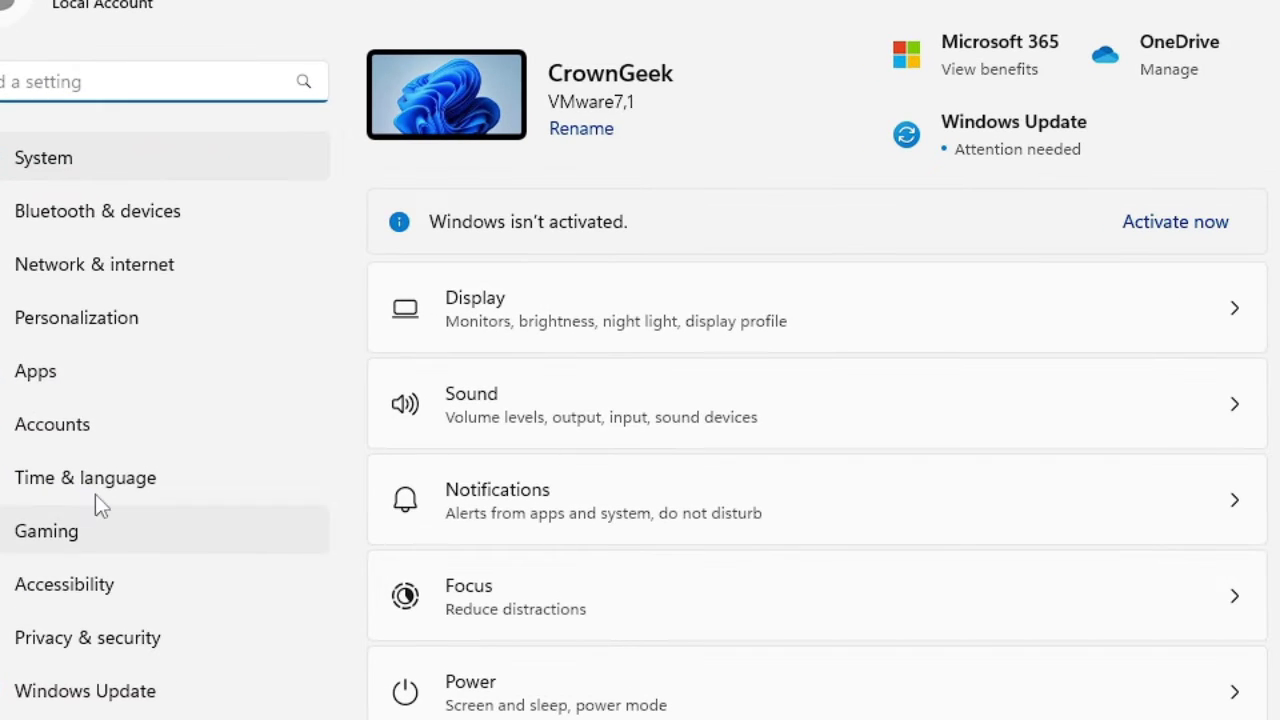
pyautogui.click(62, 383)
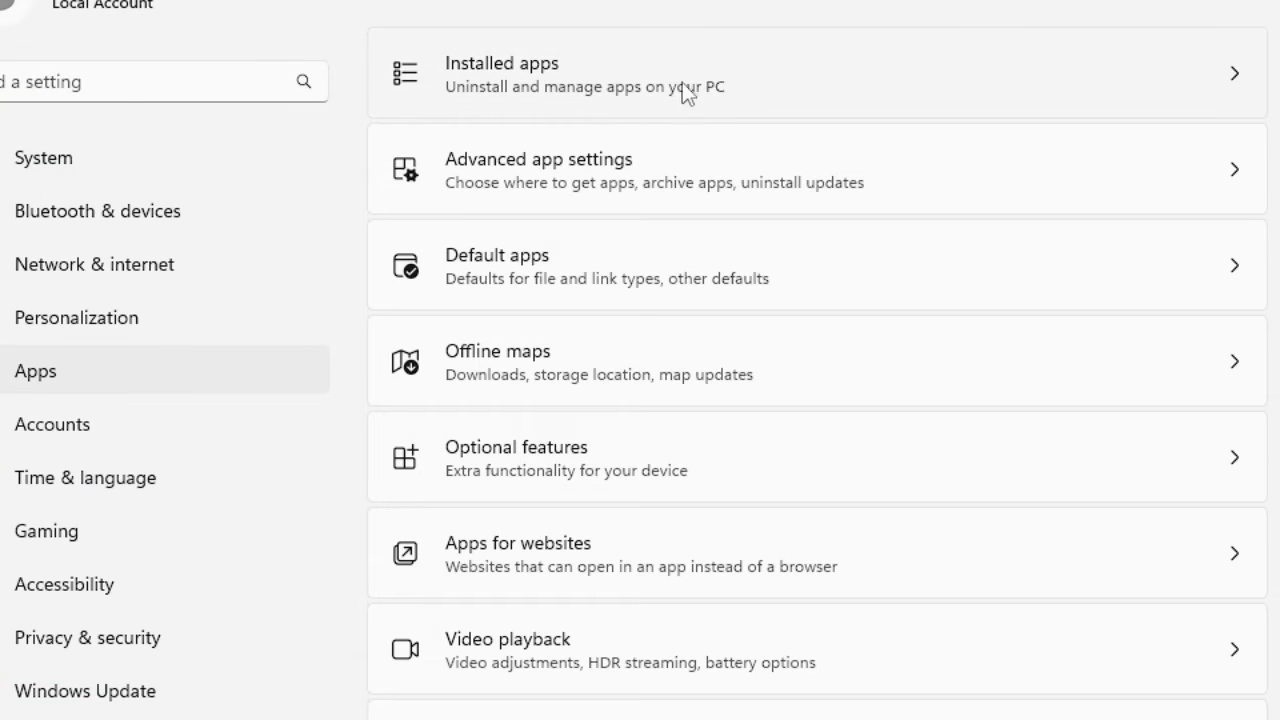
pyautogui.click(640, 94)
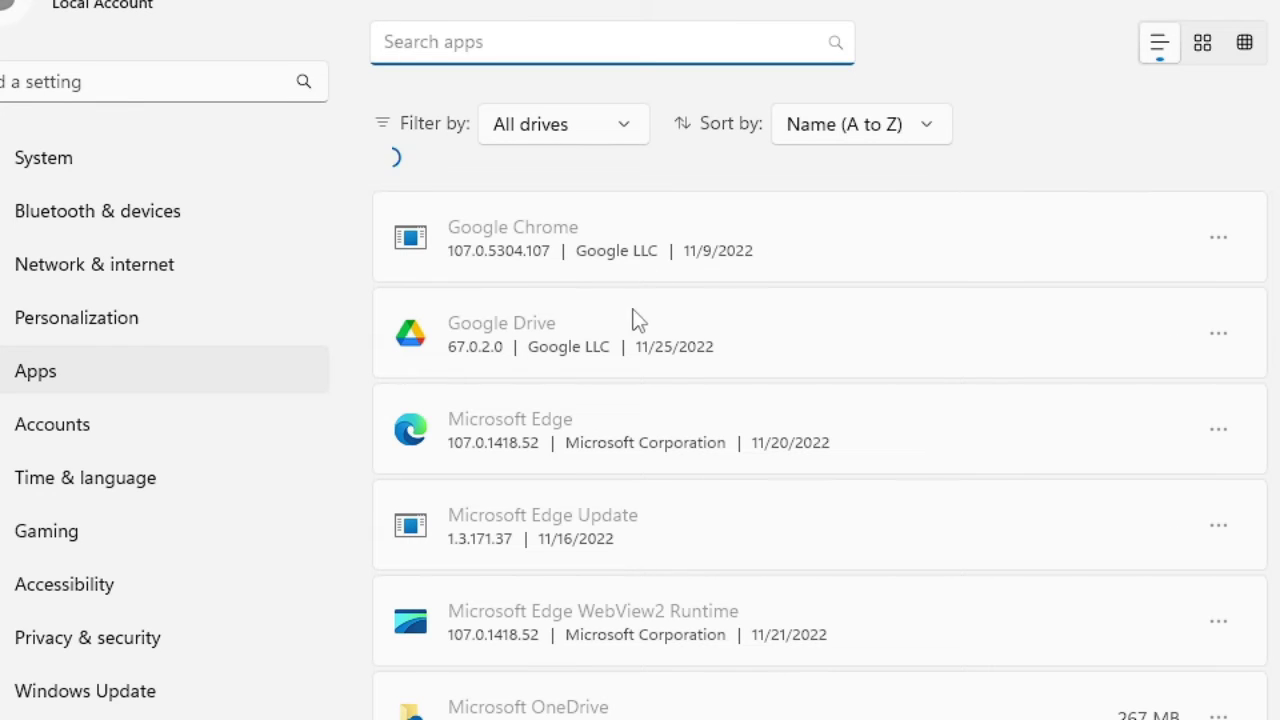
# - Open the advanced options of Microsoft Photos at the Reset section with its repair and reset choices
pyautogui.scroll(-5, 600, 390)
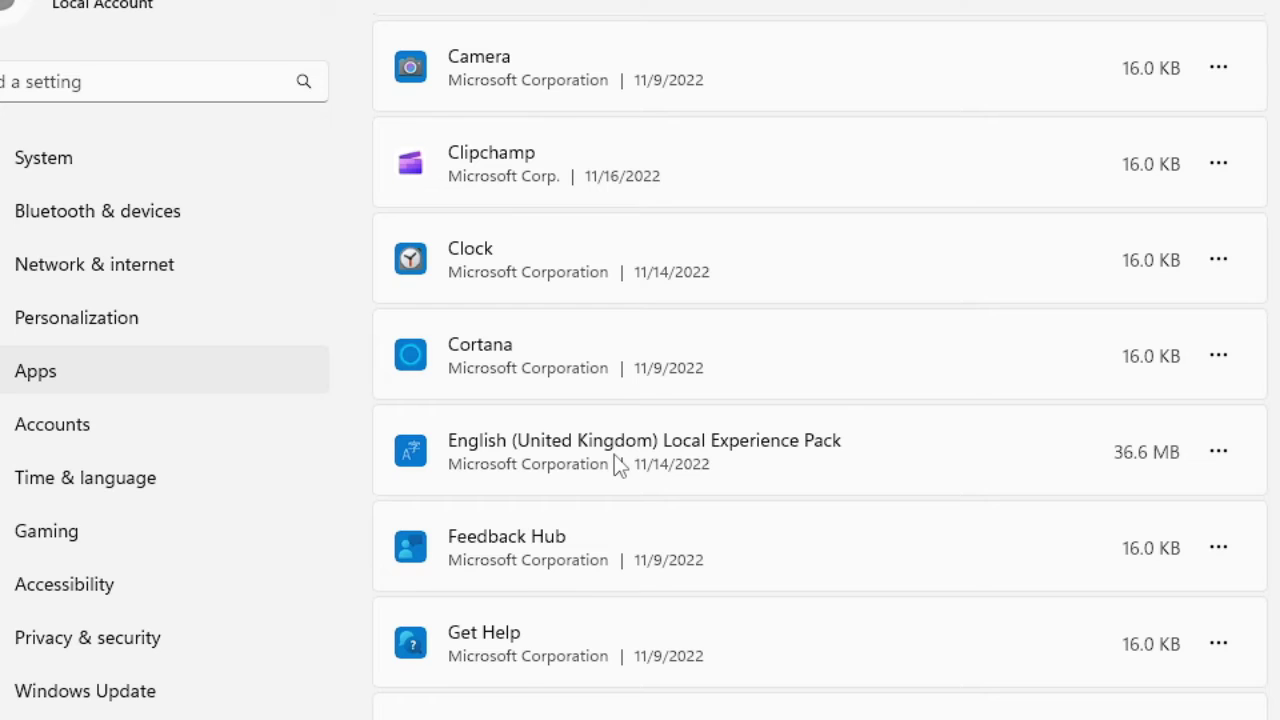
pyautogui.scroll(-10, 846, 375)
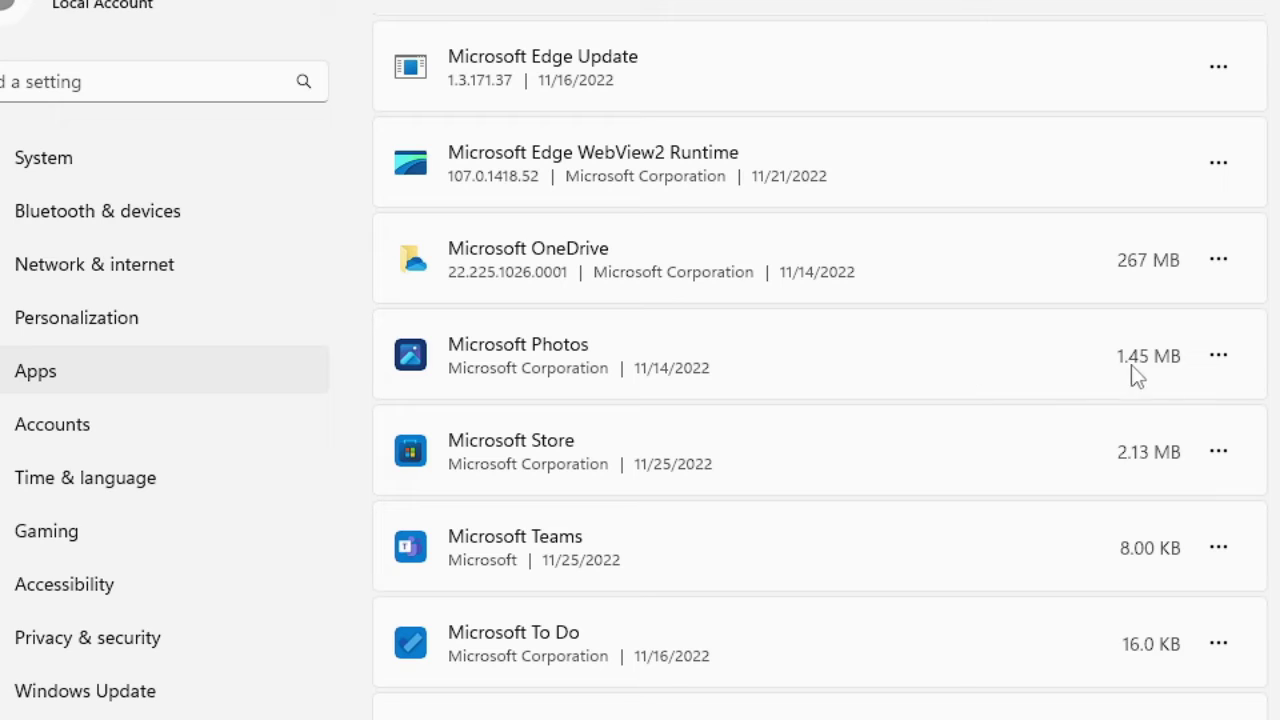
pyautogui.click(1219, 357)
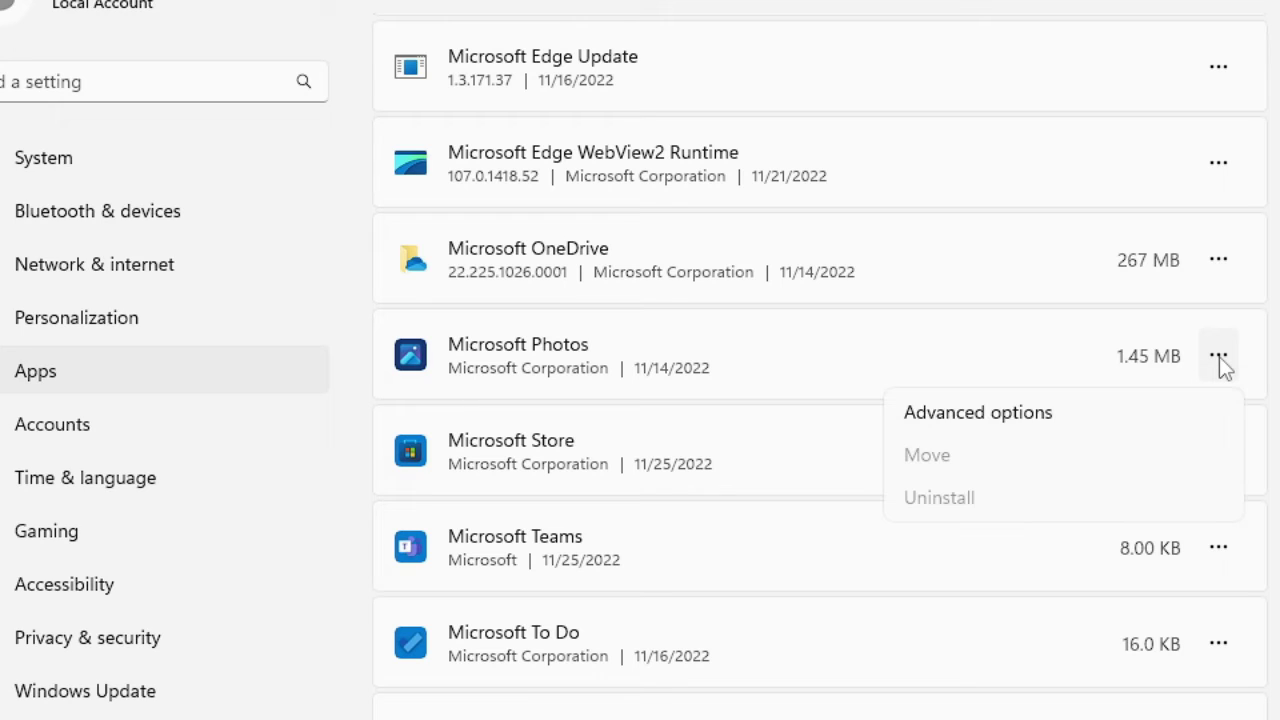
pyautogui.click(962, 417)
pyautogui.scroll(-7, 674, 445)
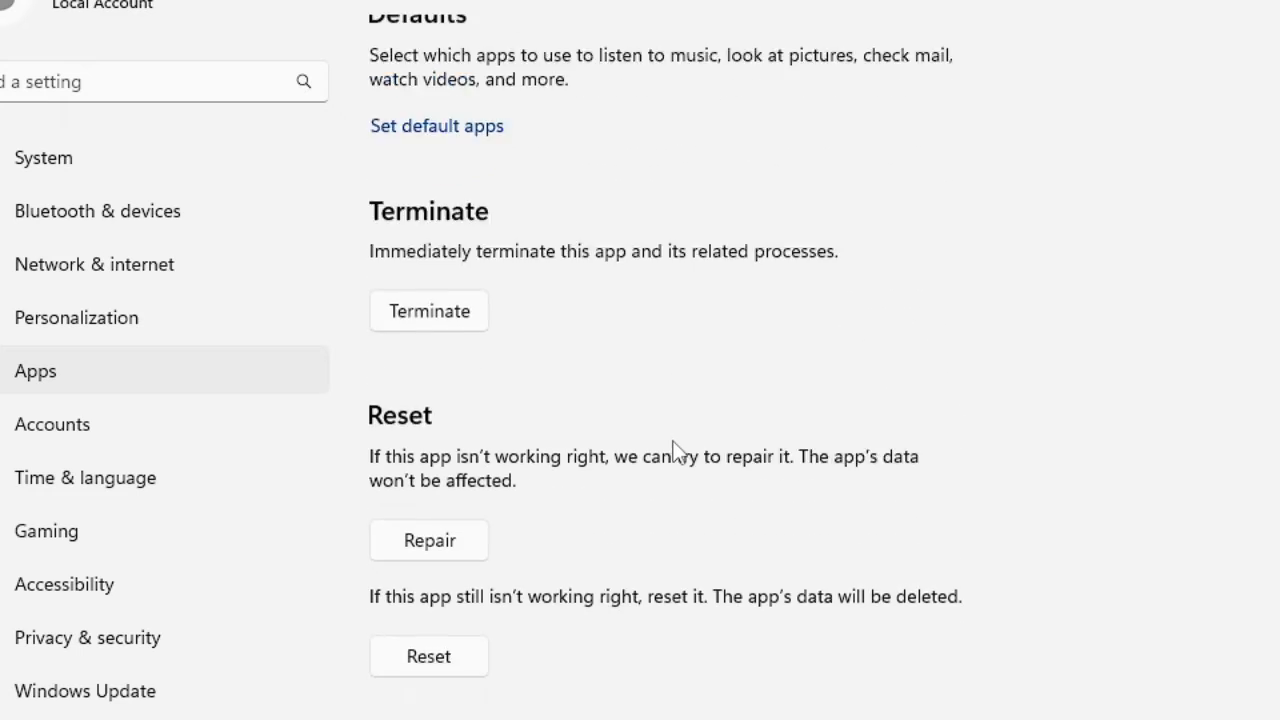
# - Reset the Microsoft Photos app, confirm deleting its data, and close the Settings window
pyautogui.scroll(2, 558, 352)
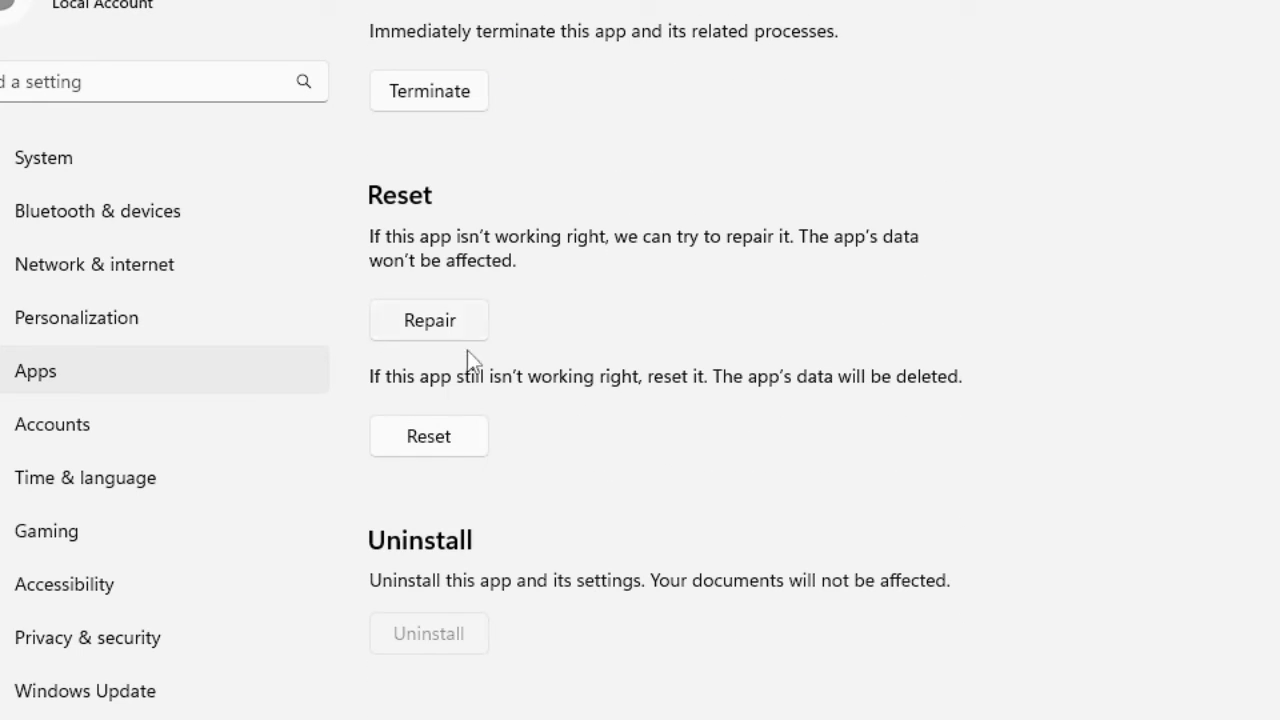
pyautogui.click(456, 443)
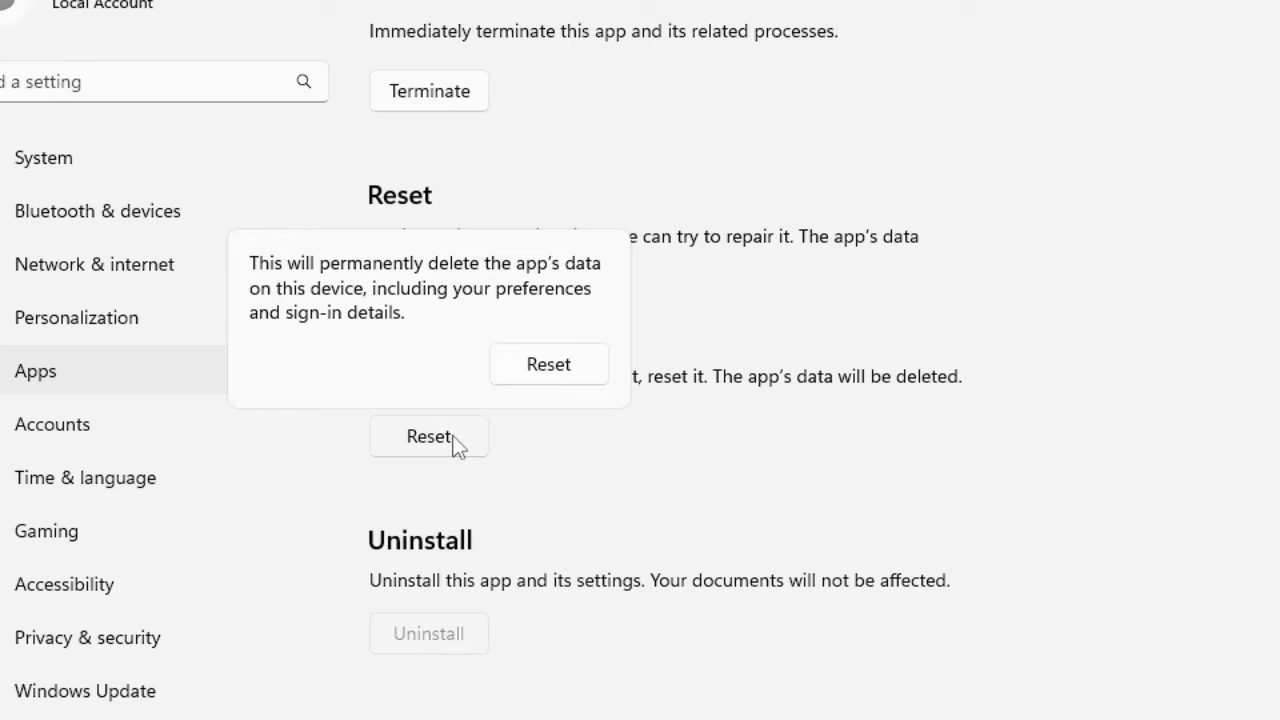
pyautogui.click(563, 380)
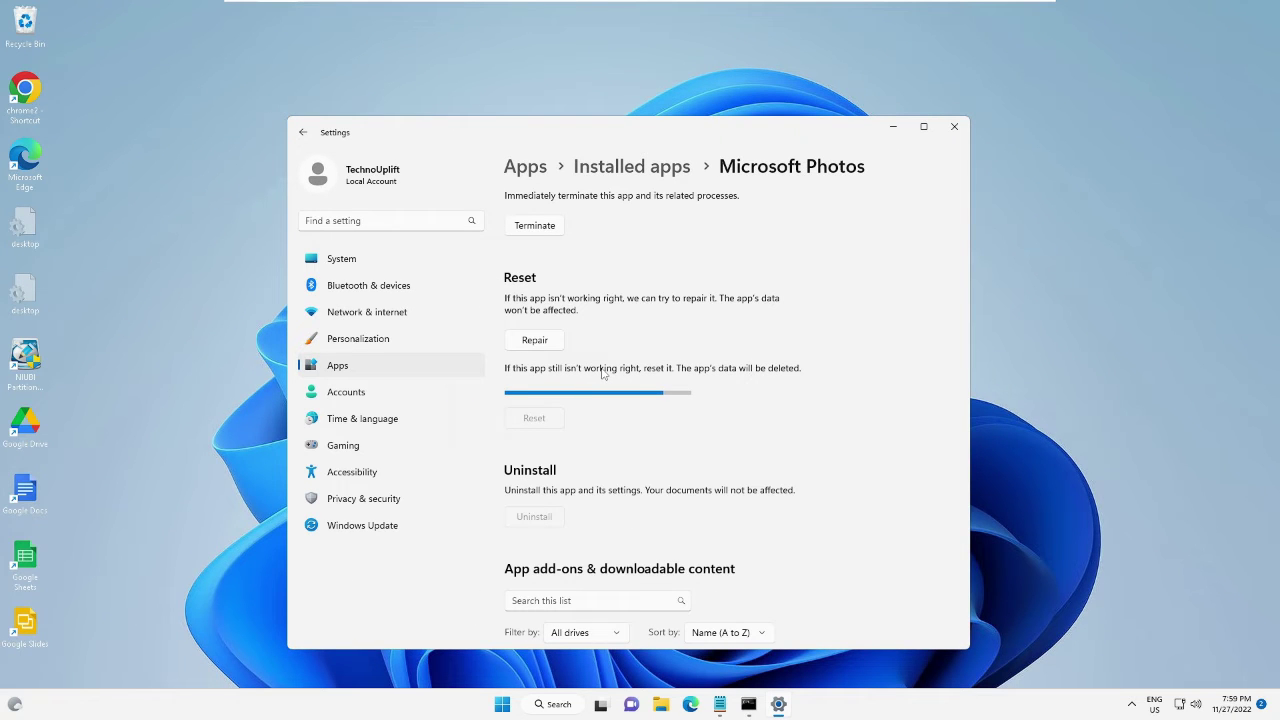
pyautogui.click(955, 127)
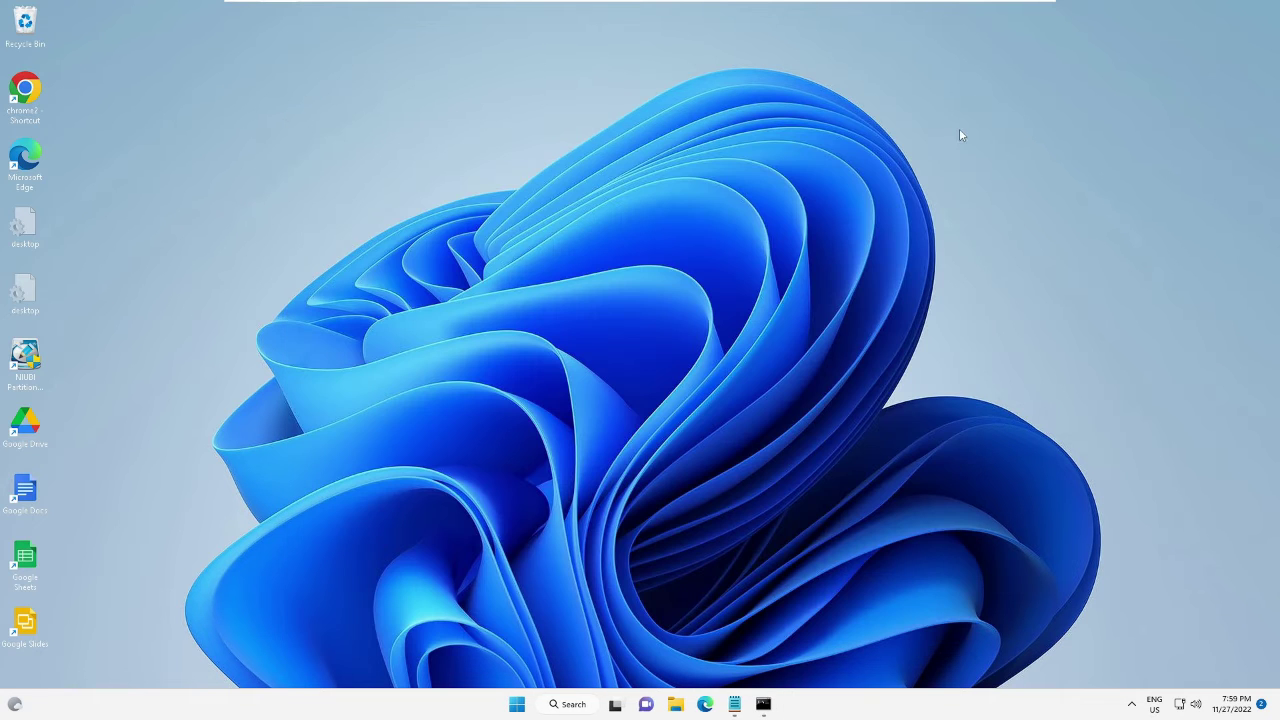
# - Search Windows for store and open the app settings of Microsoft Store
pyautogui.click(569, 706)
pyautogui.write('s')
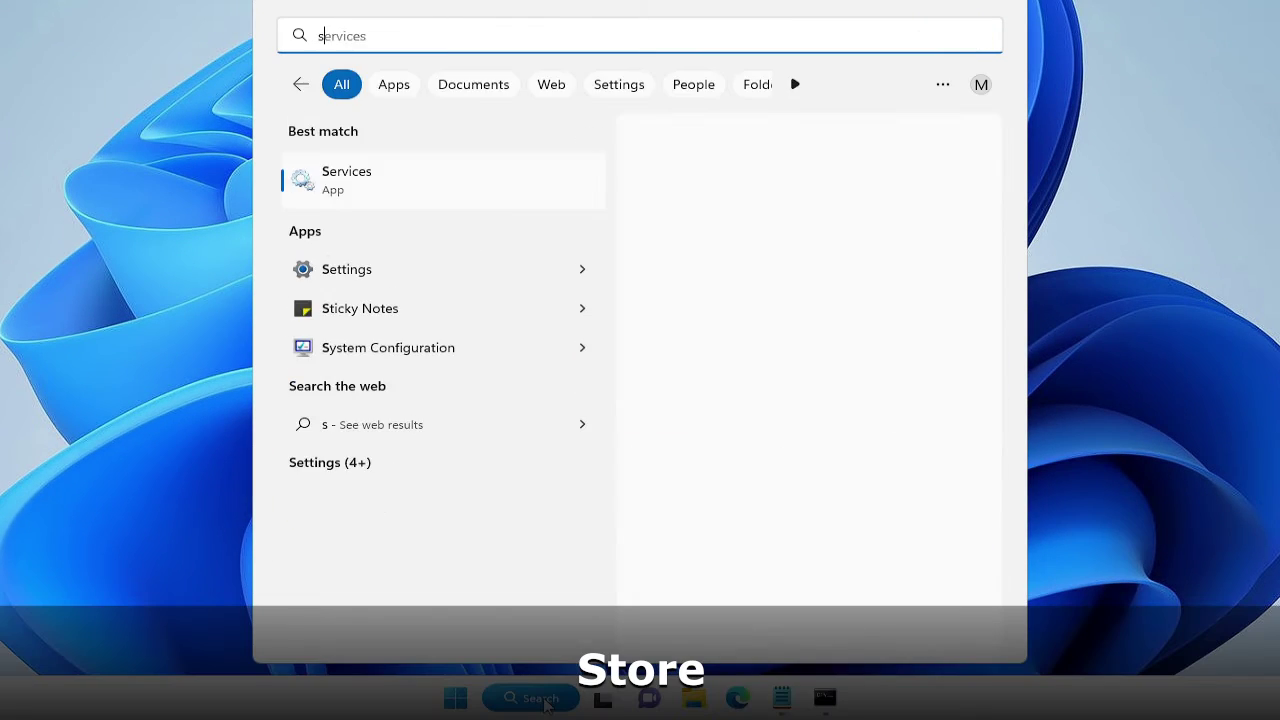
pyautogui.write('tore')
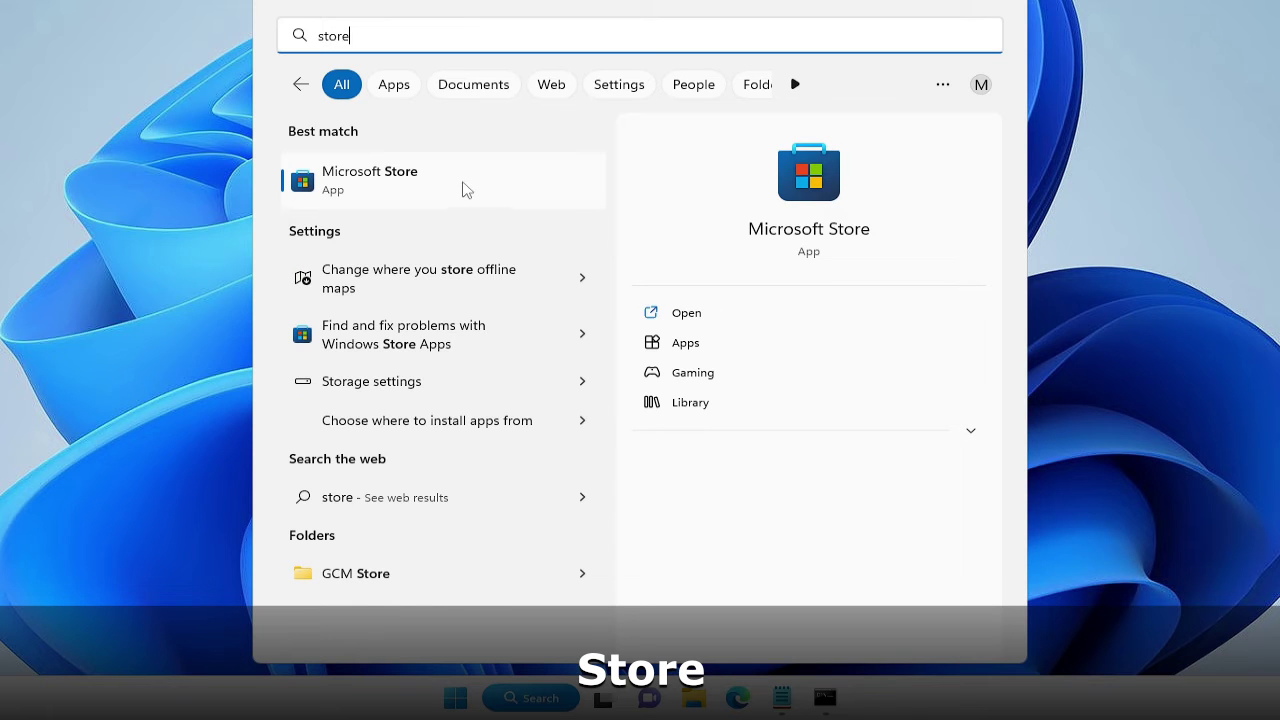
pyautogui.rightClick(400, 182)
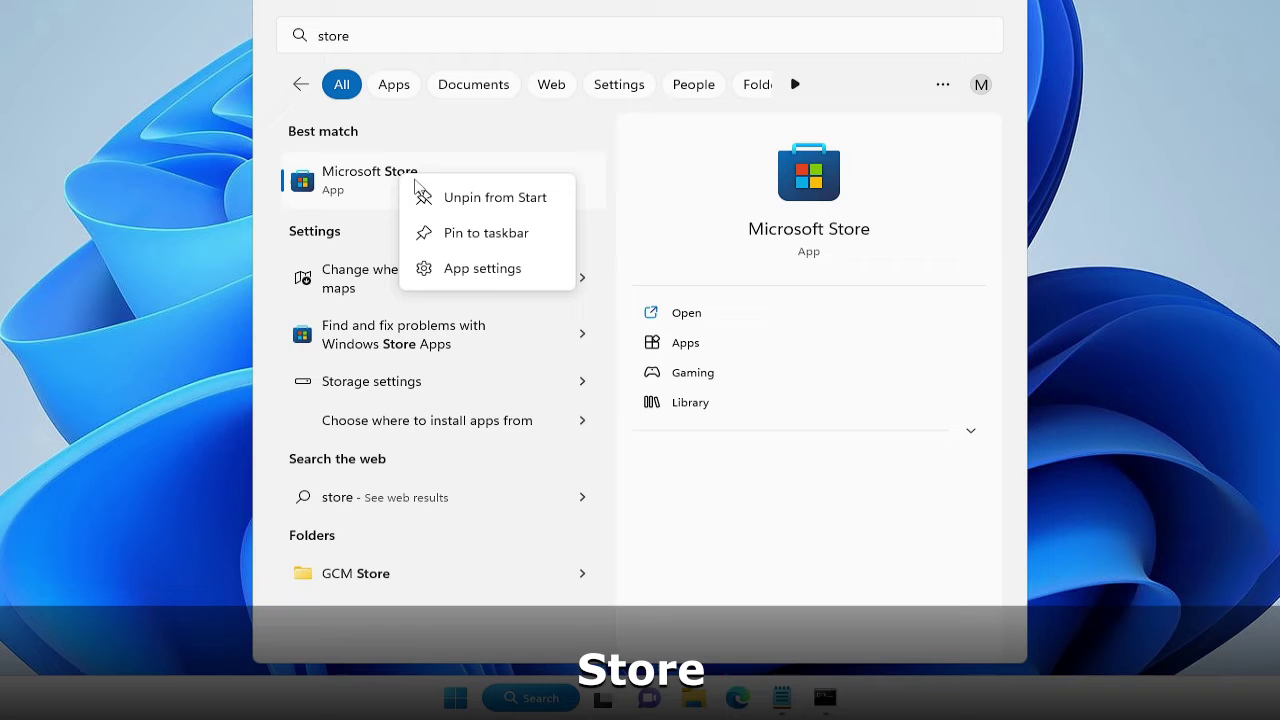
pyautogui.click(483, 270)
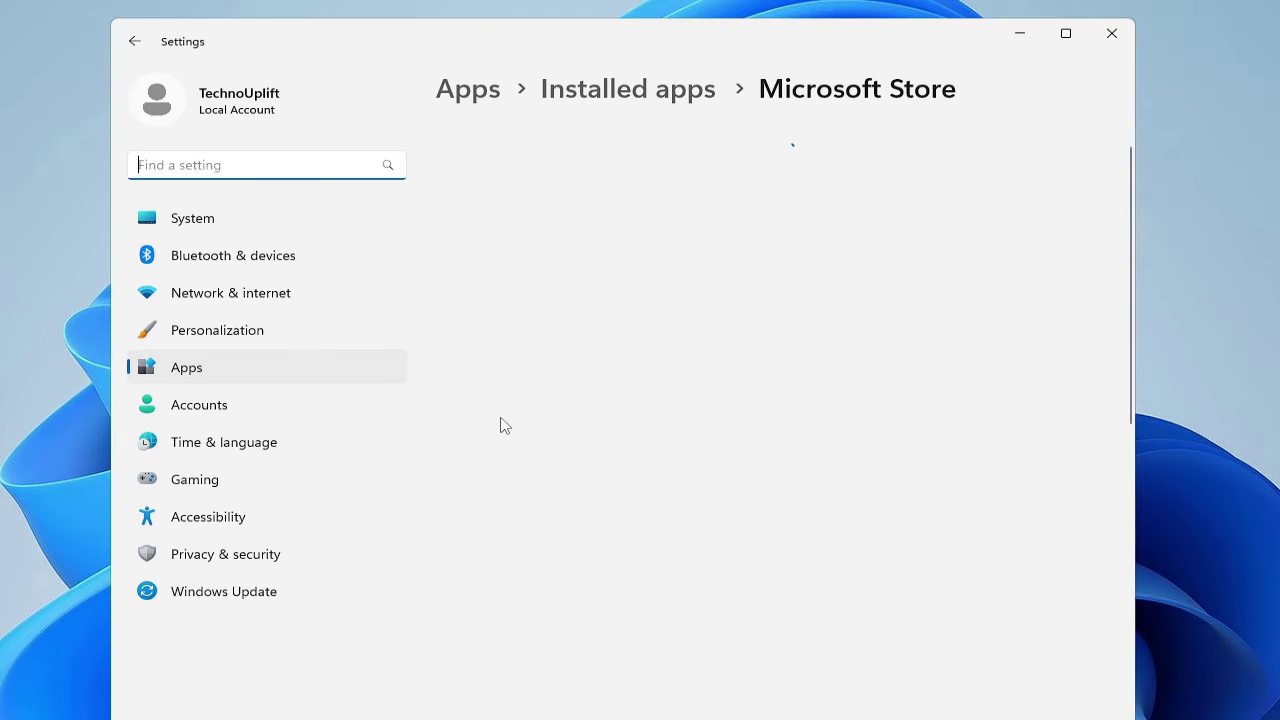
# - Reset the Microsoft Store app including its data, then close the Settings window
pyautogui.scroll(-15, 515, 430)
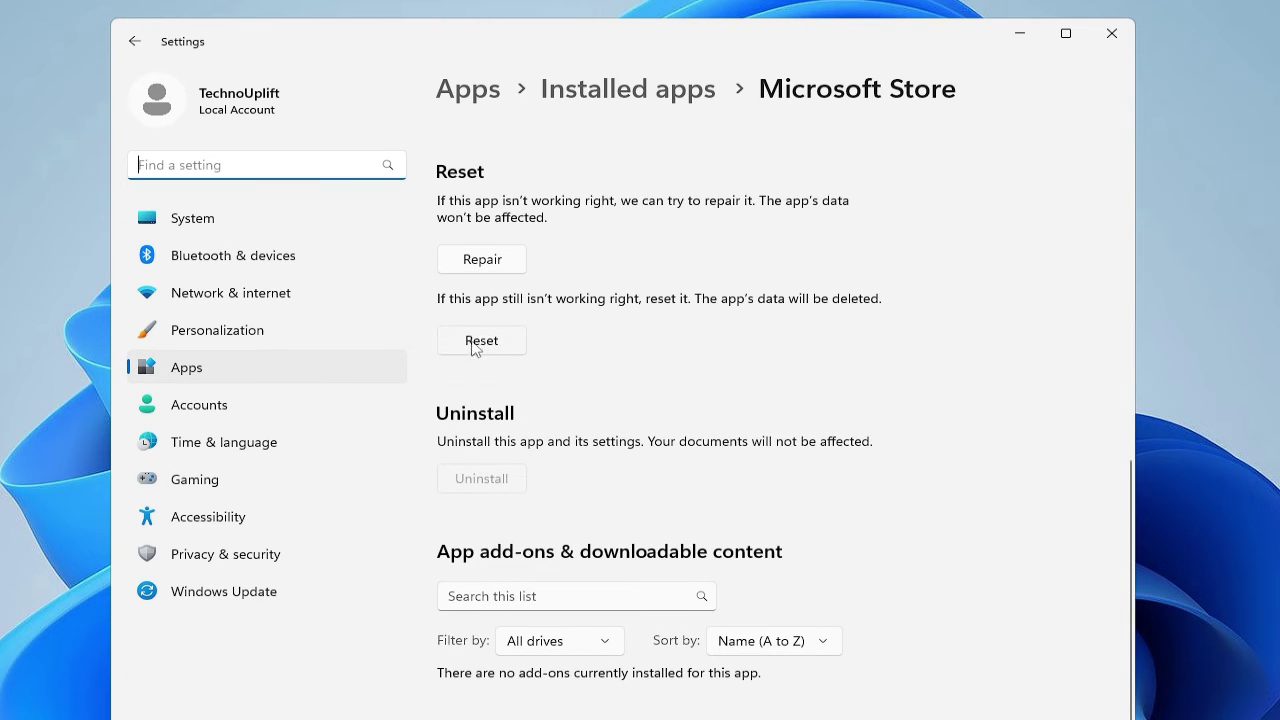
pyautogui.click(478, 345)
pyautogui.click(574, 298)
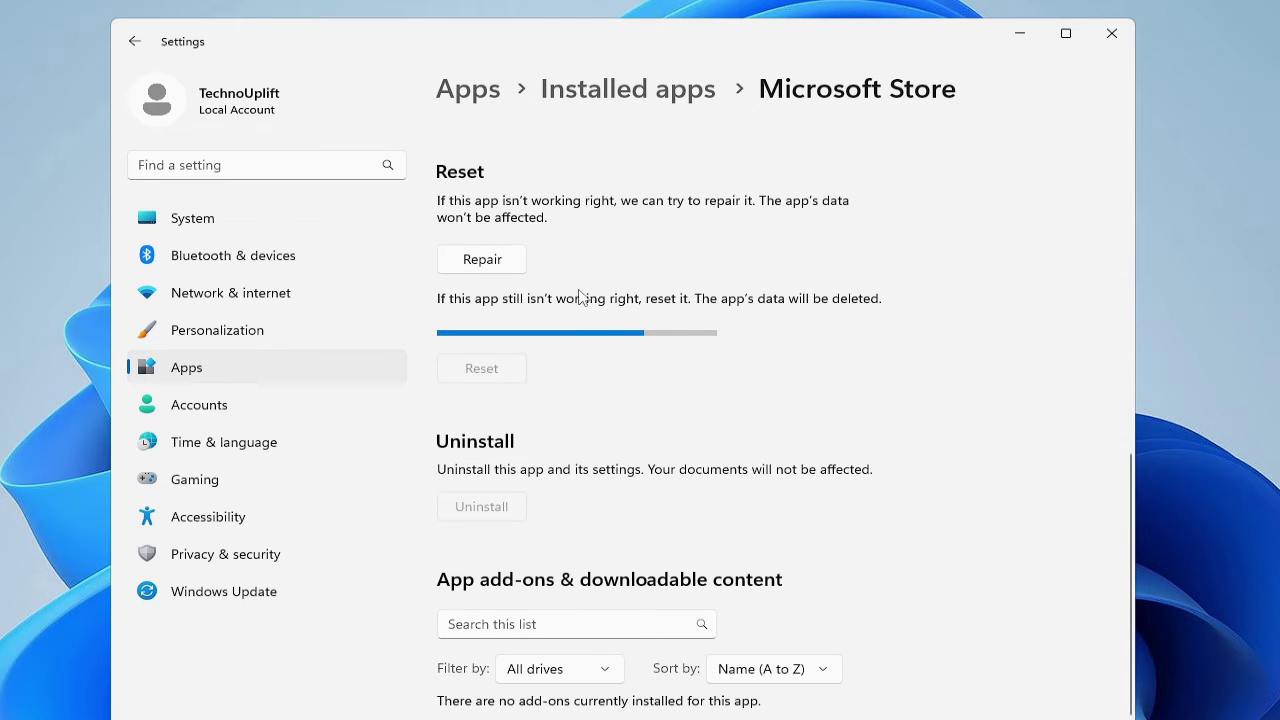
pyautogui.click(1112, 36)
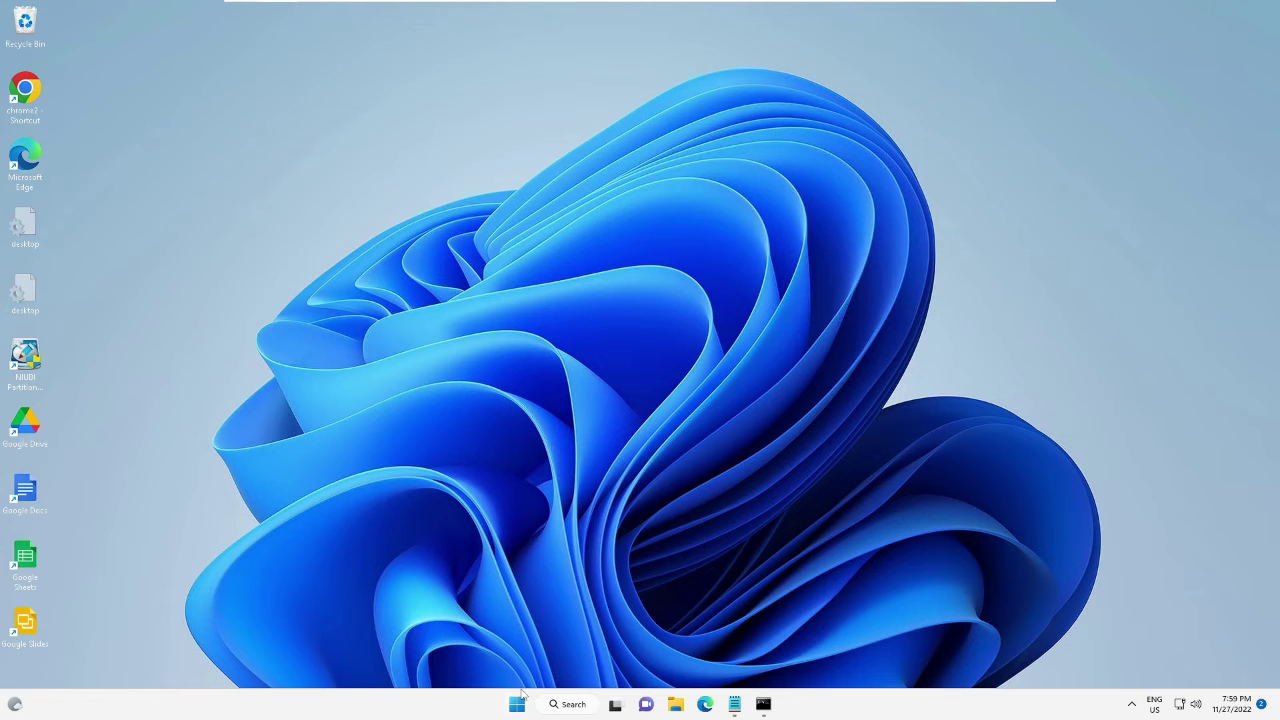
# - Search Windows for powershell, run Windows PowerShell as administrator, and allow it to make changes to the device
pyautogui.click(573, 706)
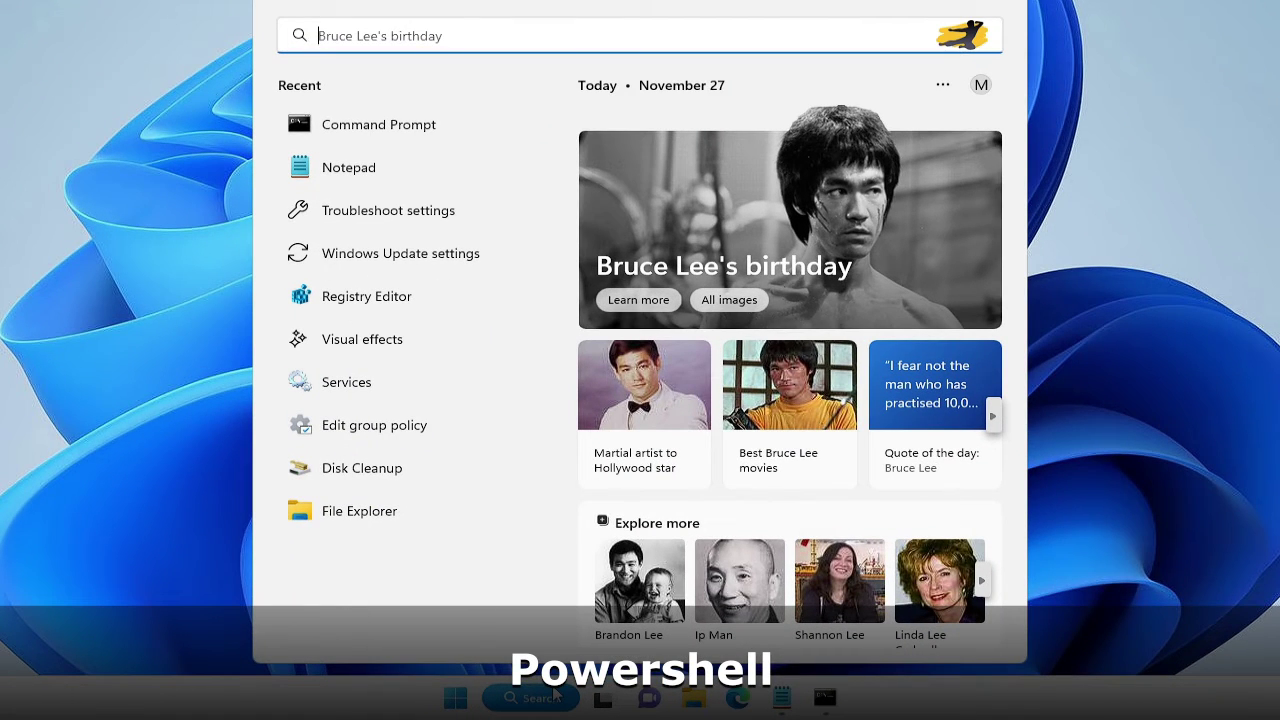
pyautogui.write('power')
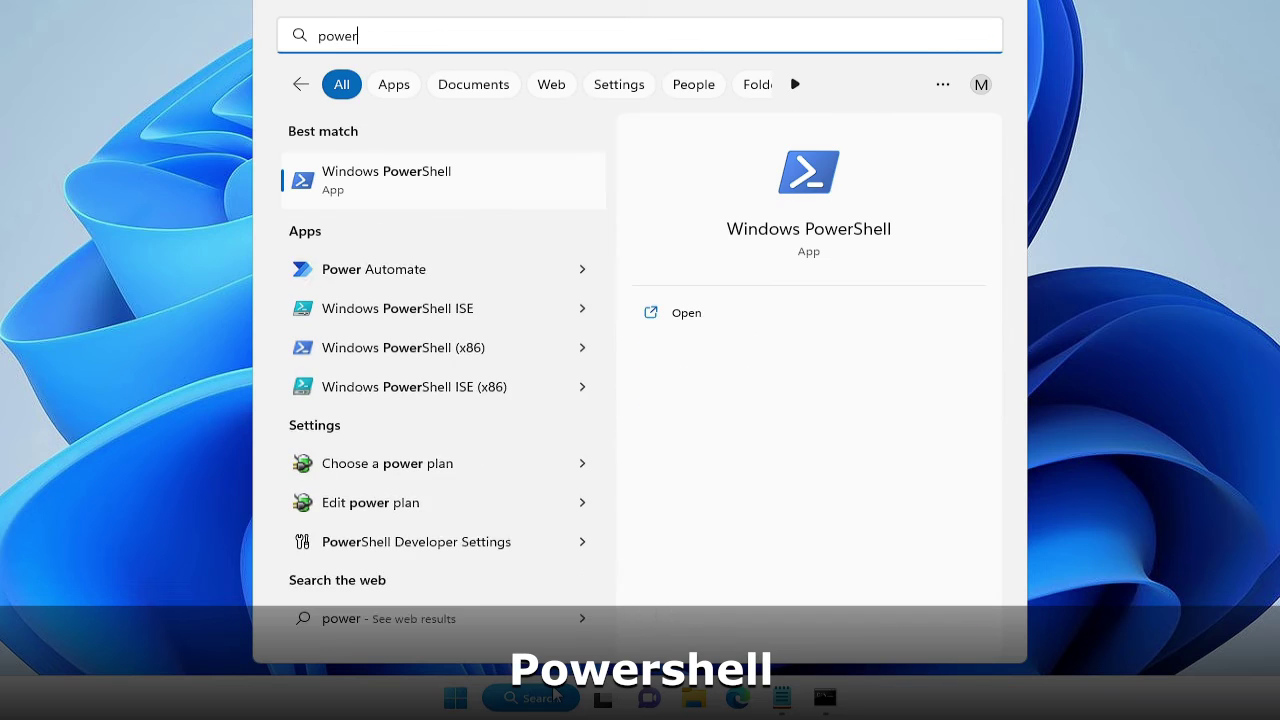
pyautogui.write('shell')
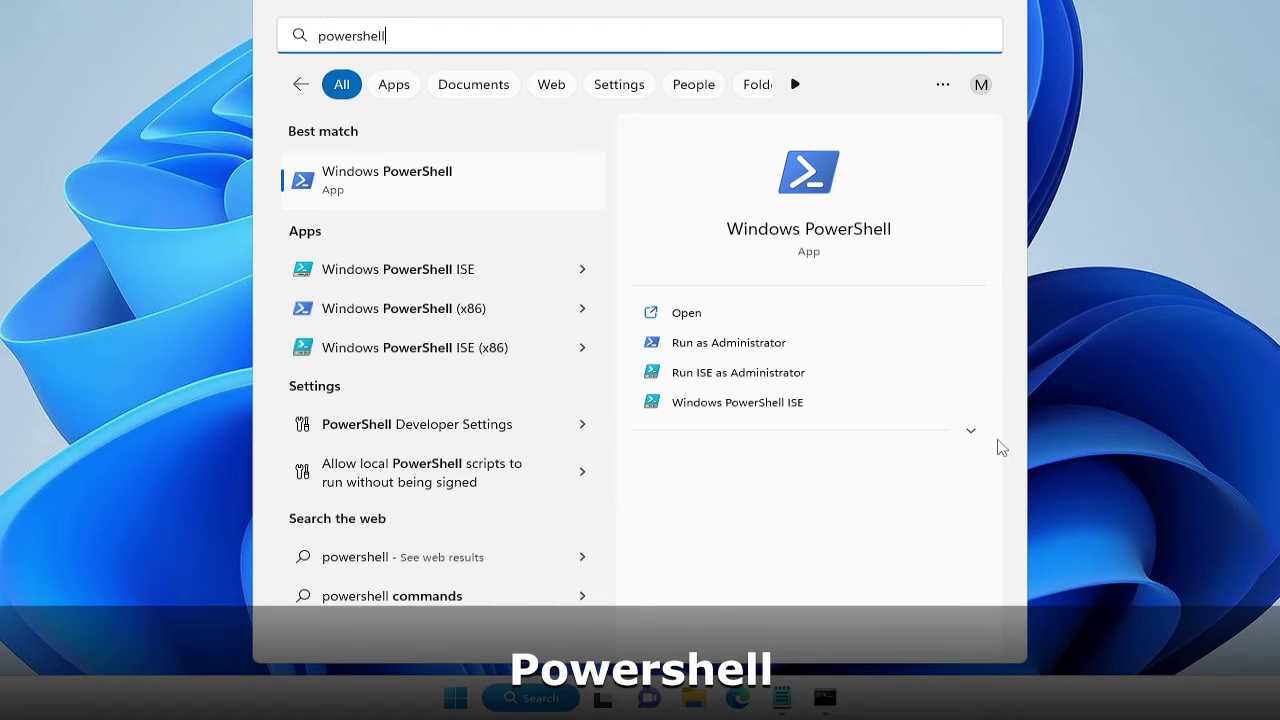
pyautogui.rightClick(412, 180)
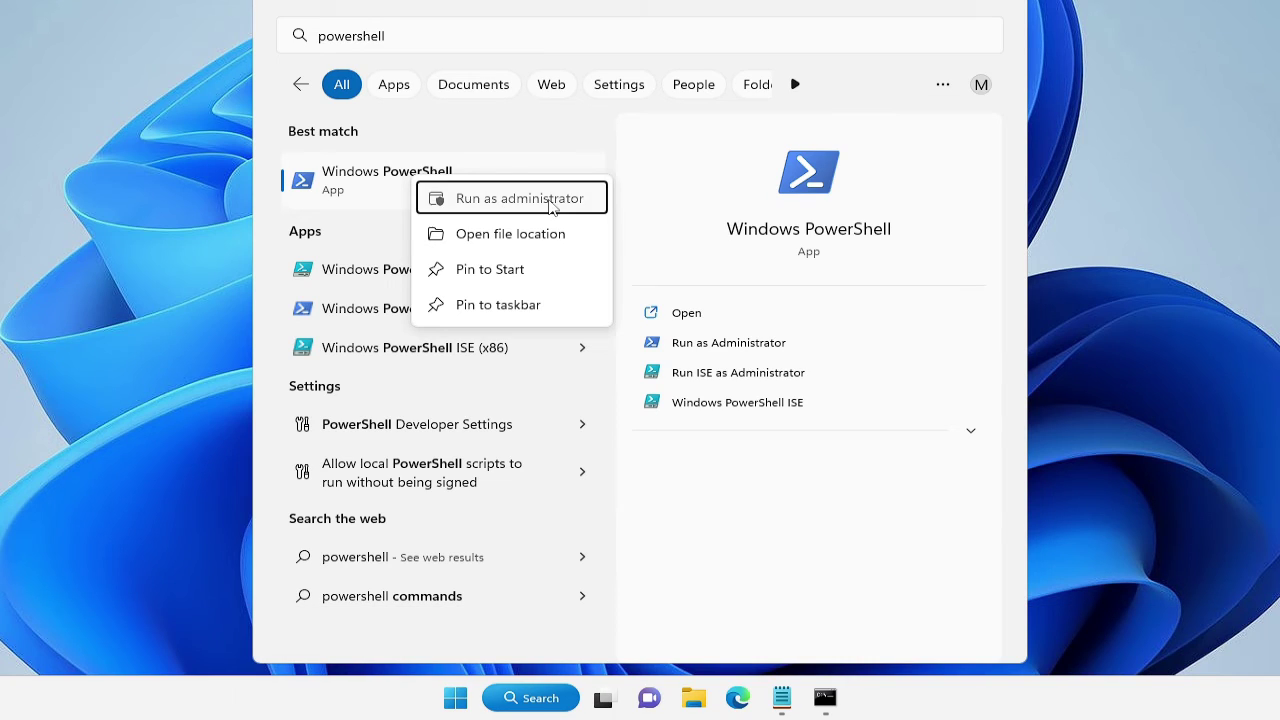
pyautogui.click(515, 200)
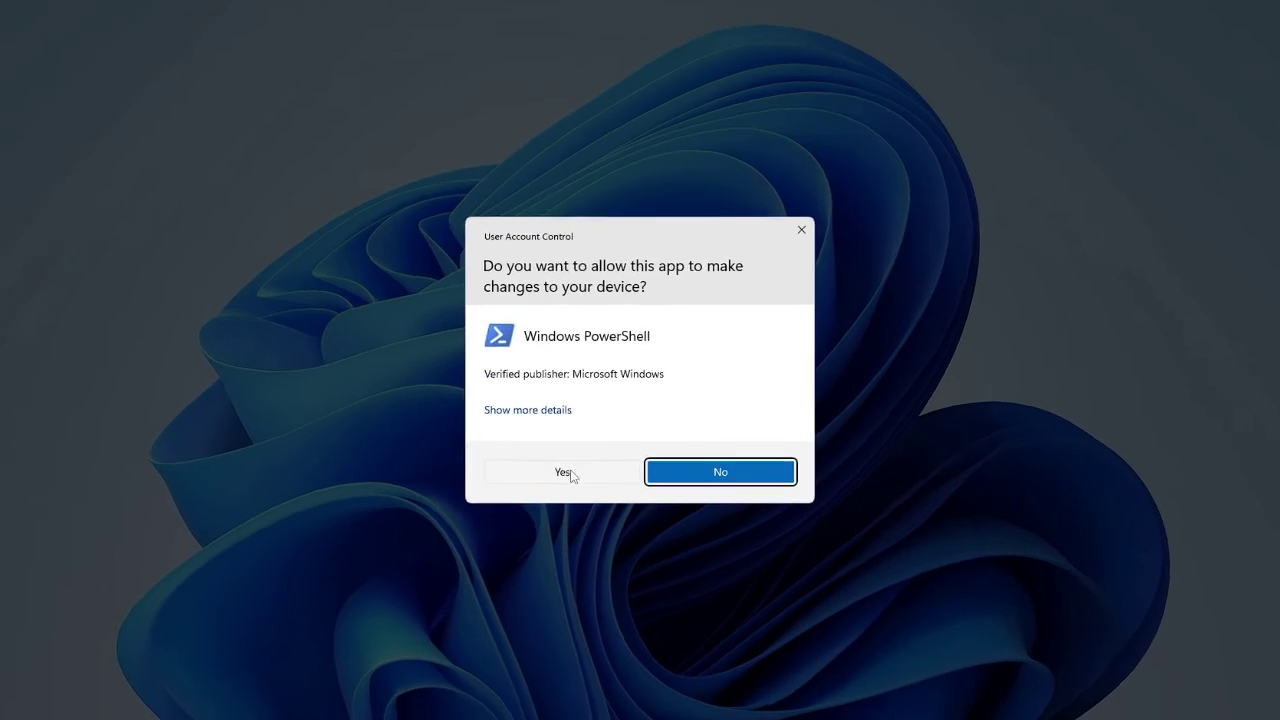
pyautogui.click(566, 472)
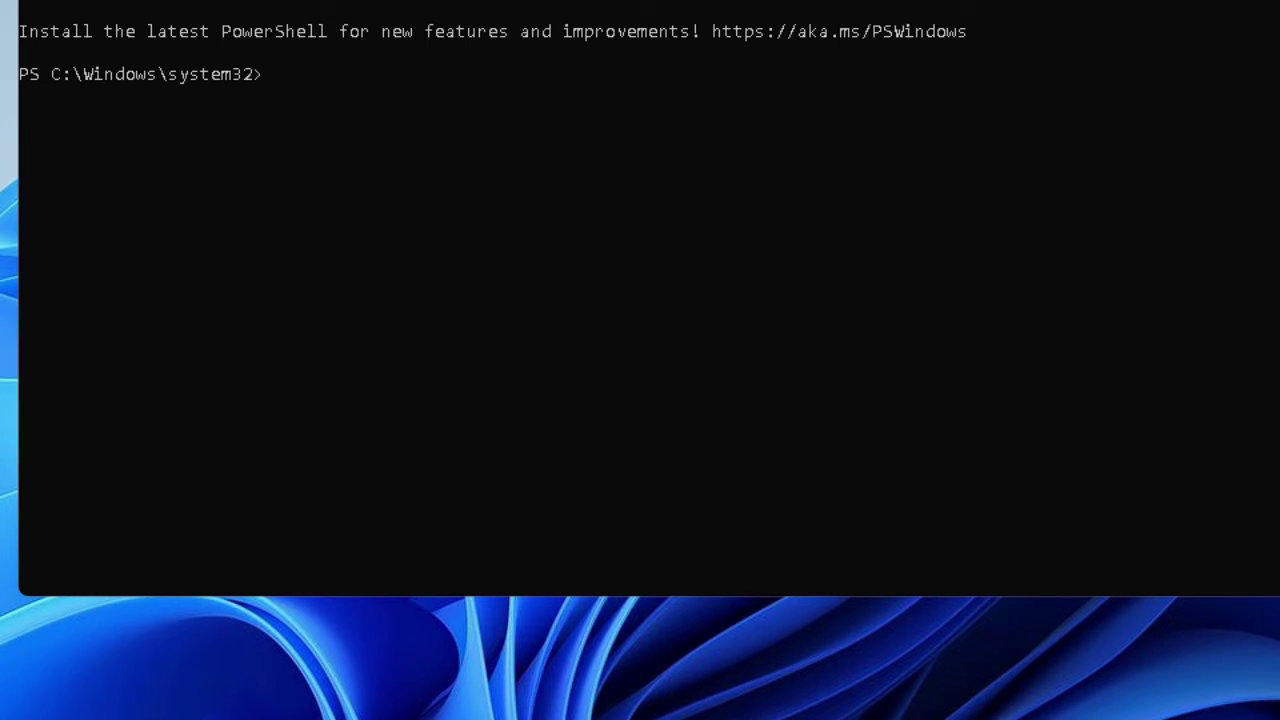
# - Copy the full Get-AppxPackage -AllUsers re-registration command from the Notepad notes into the PowerShell prompt
pyautogui.hotkey('alt', 'Tab')
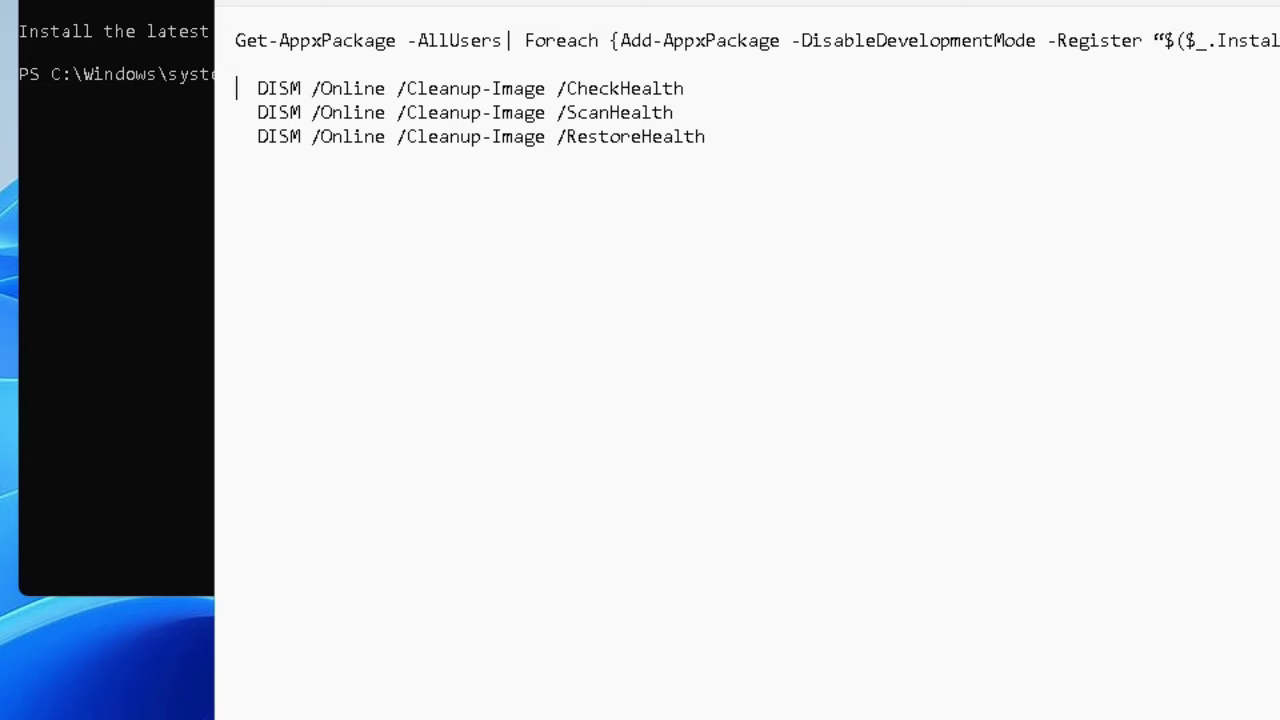
pyautogui.moveTo(236, 40); pyautogui.dragTo(1279, 40)
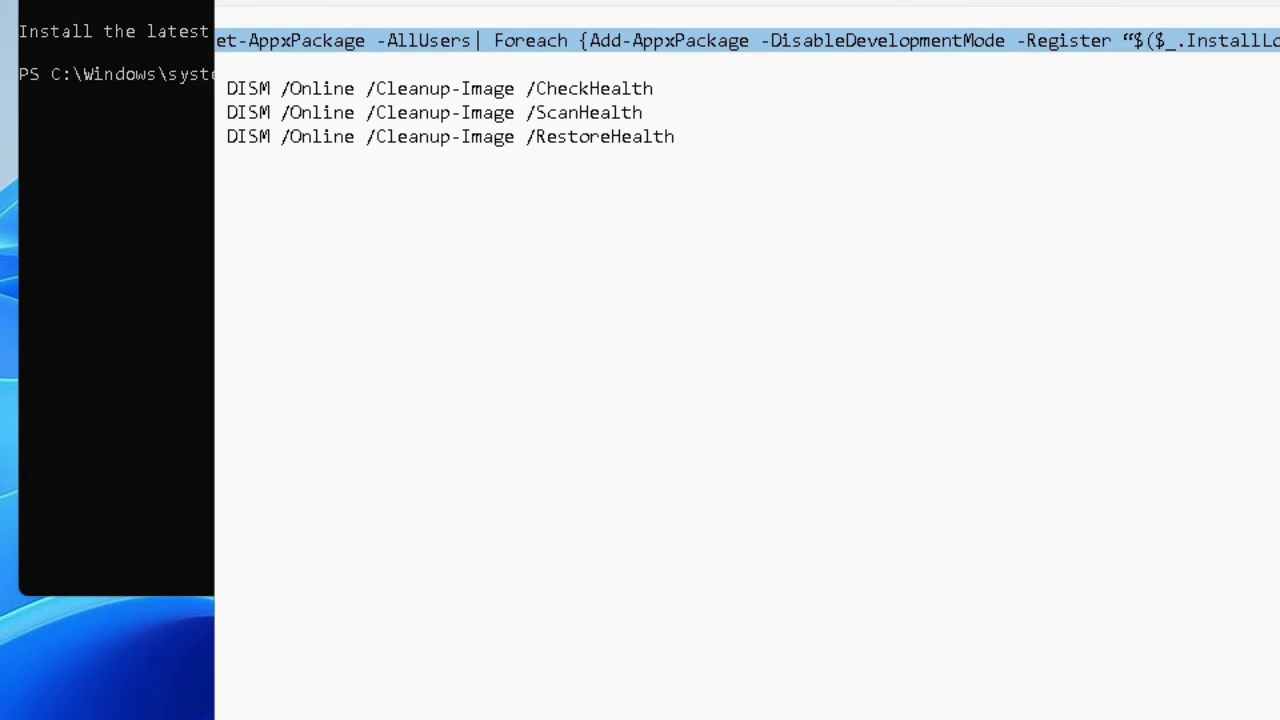
pyautogui.hotkey('alt', 'Tab')
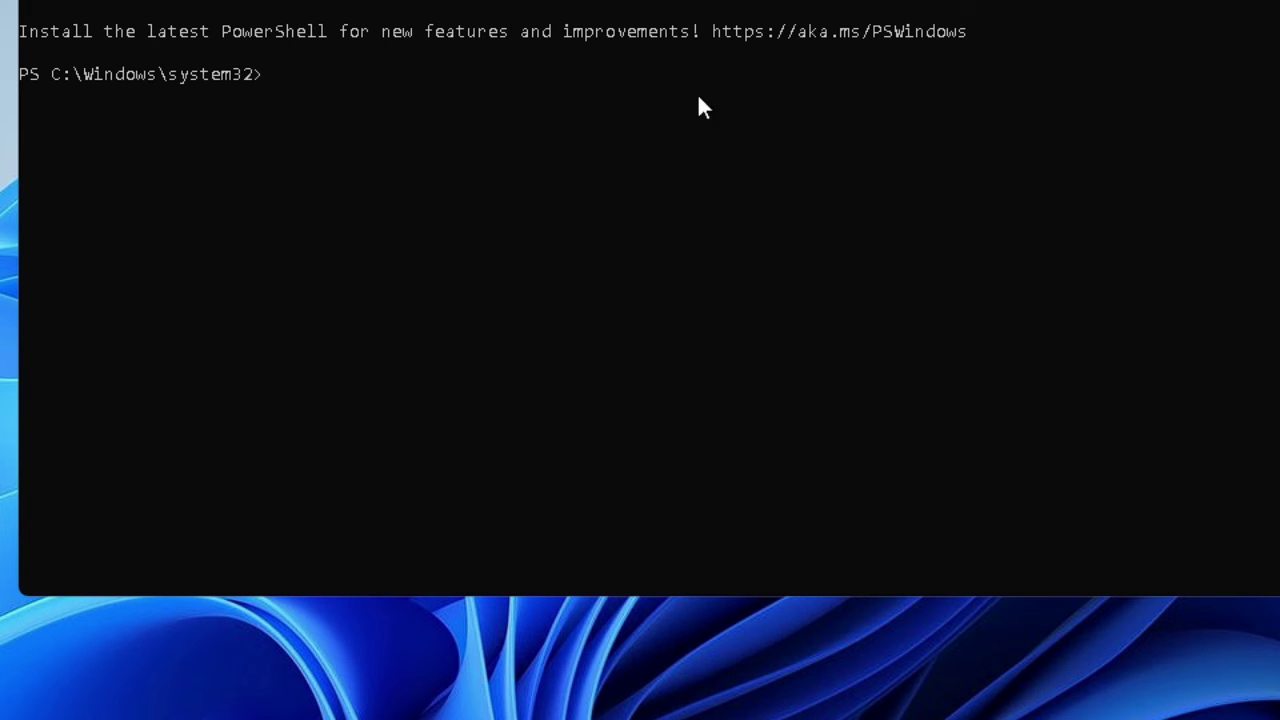
pyautogui.rightClick(290, 73)
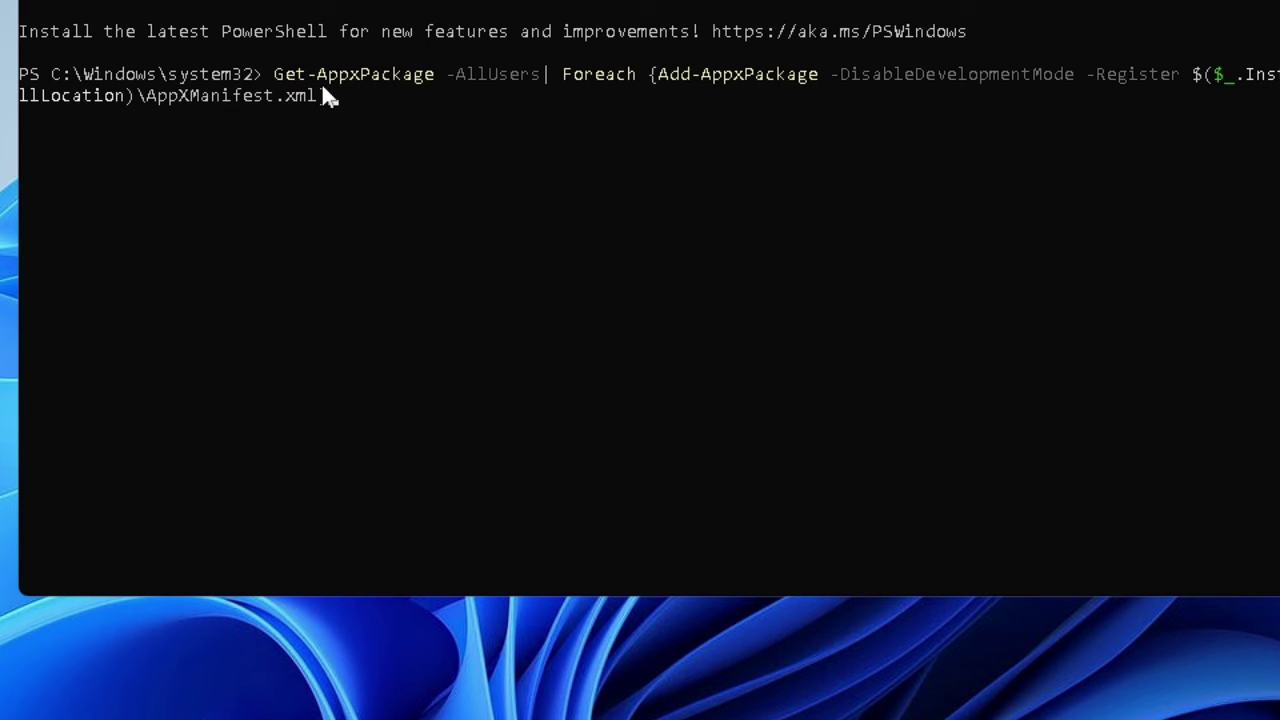
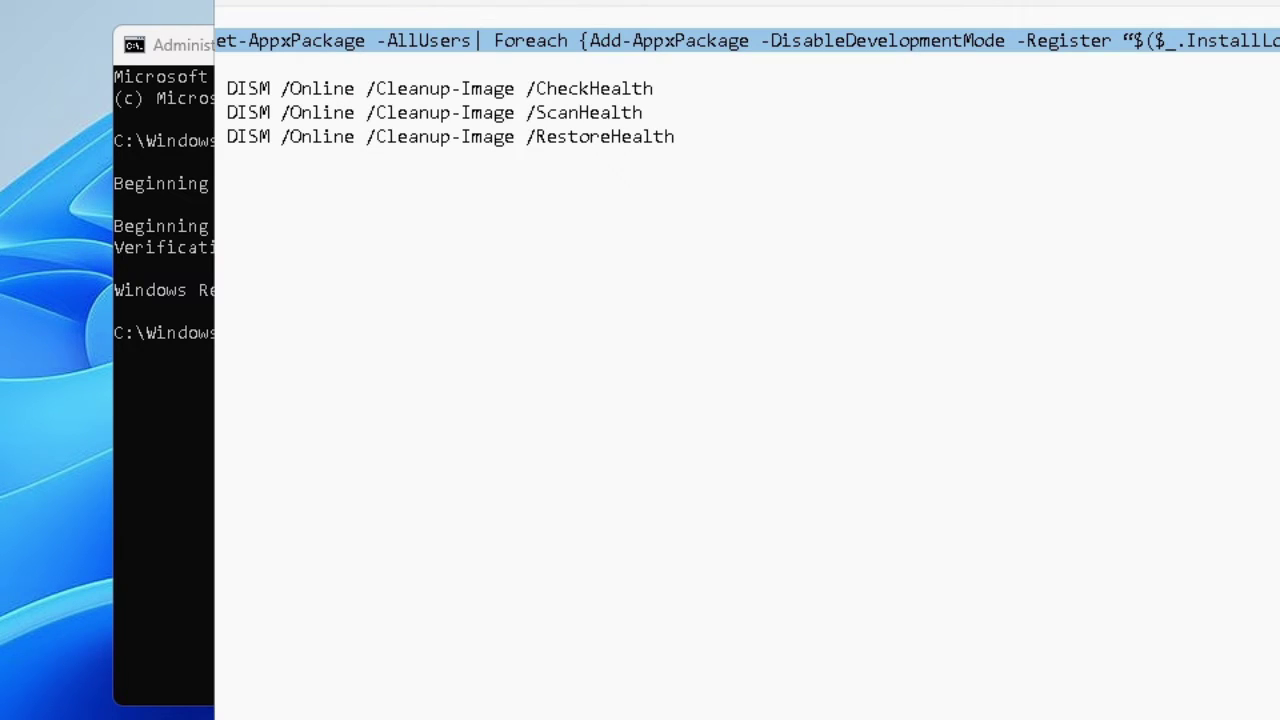
# - Copy DISM /Online /Cleanup-Image /CheckHealth from the Notepad notes and run it in the administrator Command Prompt
pyautogui.moveTo(236, 88); pyautogui.dragTo(663, 88)
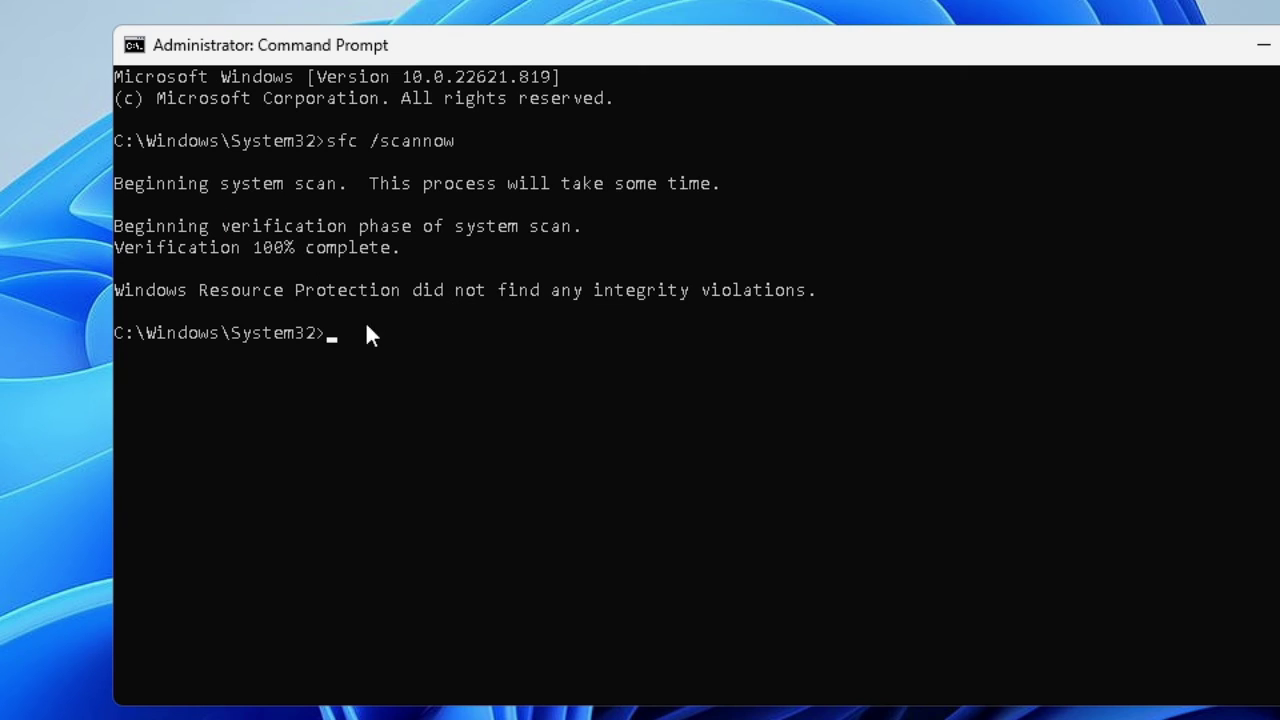
pyautogui.write('DISM /Online /Cleanup-Image /CheckHealth')
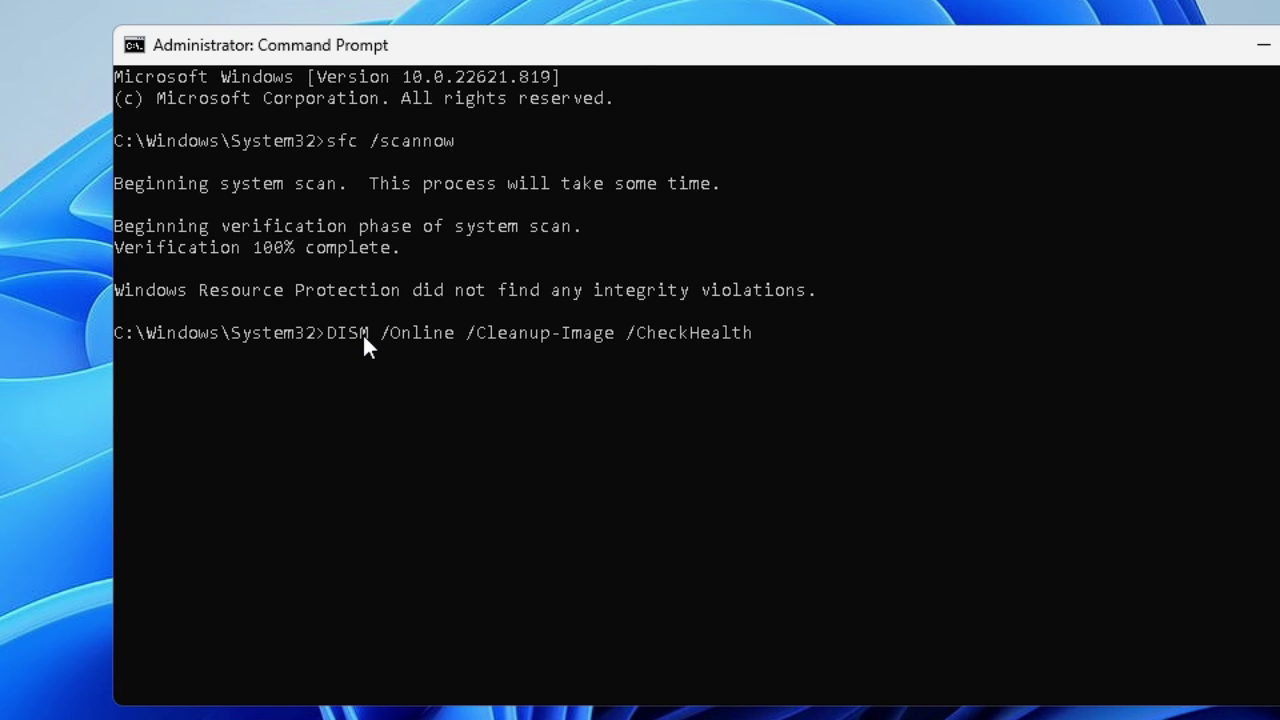
pyautogui.press('Return')
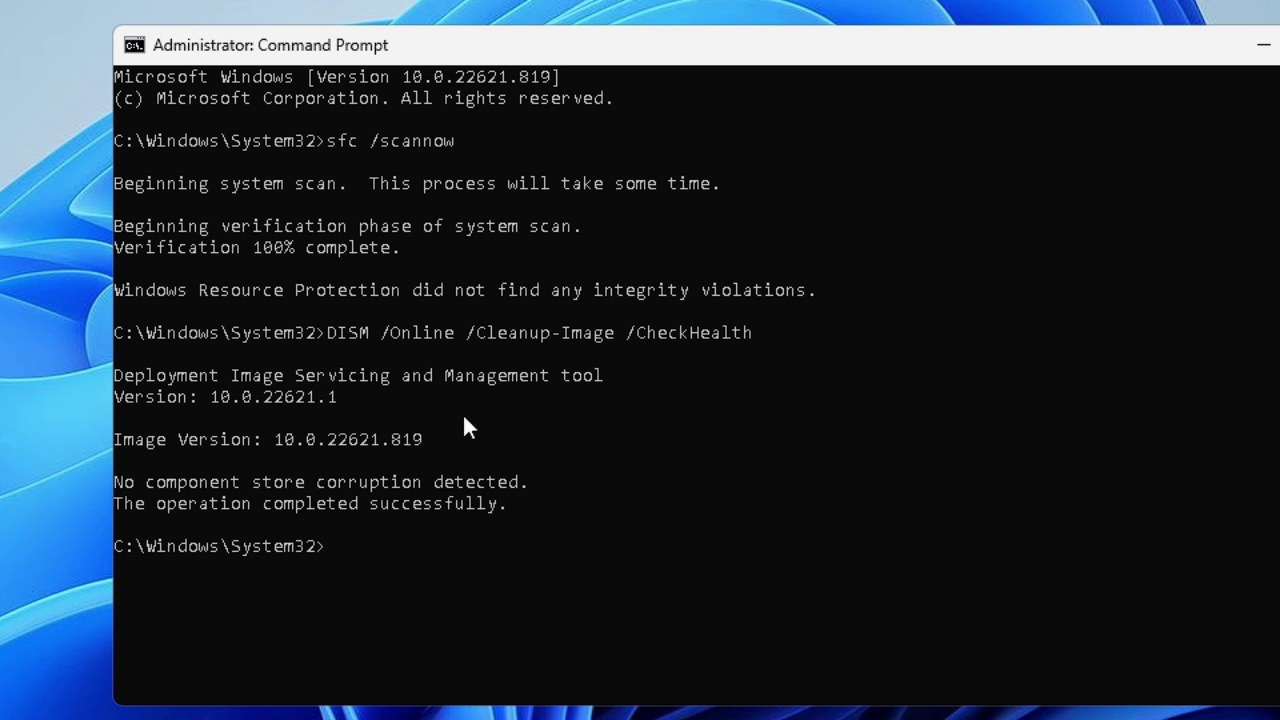
# - Copy DISM /Online /Cleanup-Image /ScanHealth from the Notepad notes and run it in the Command Prompt
pyautogui.hotkey('alt', 'Tab')
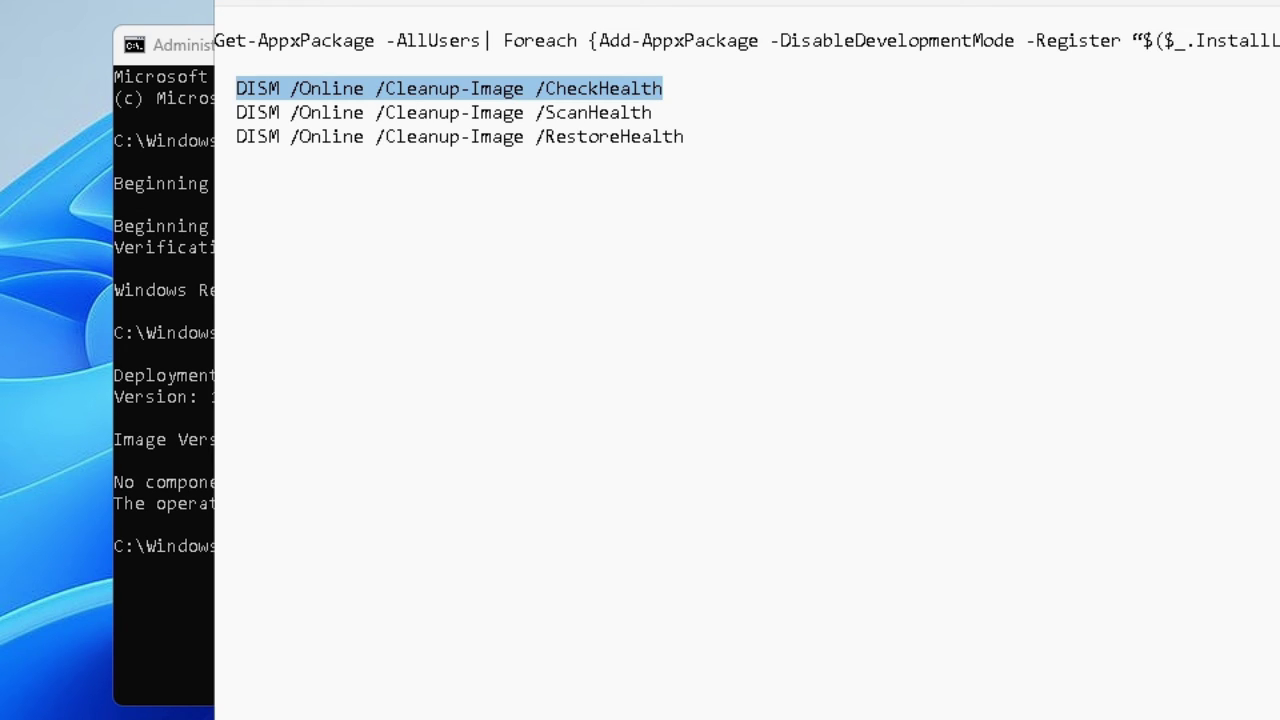
pyautogui.moveTo(652, 112); pyautogui.dragTo(243, 128)
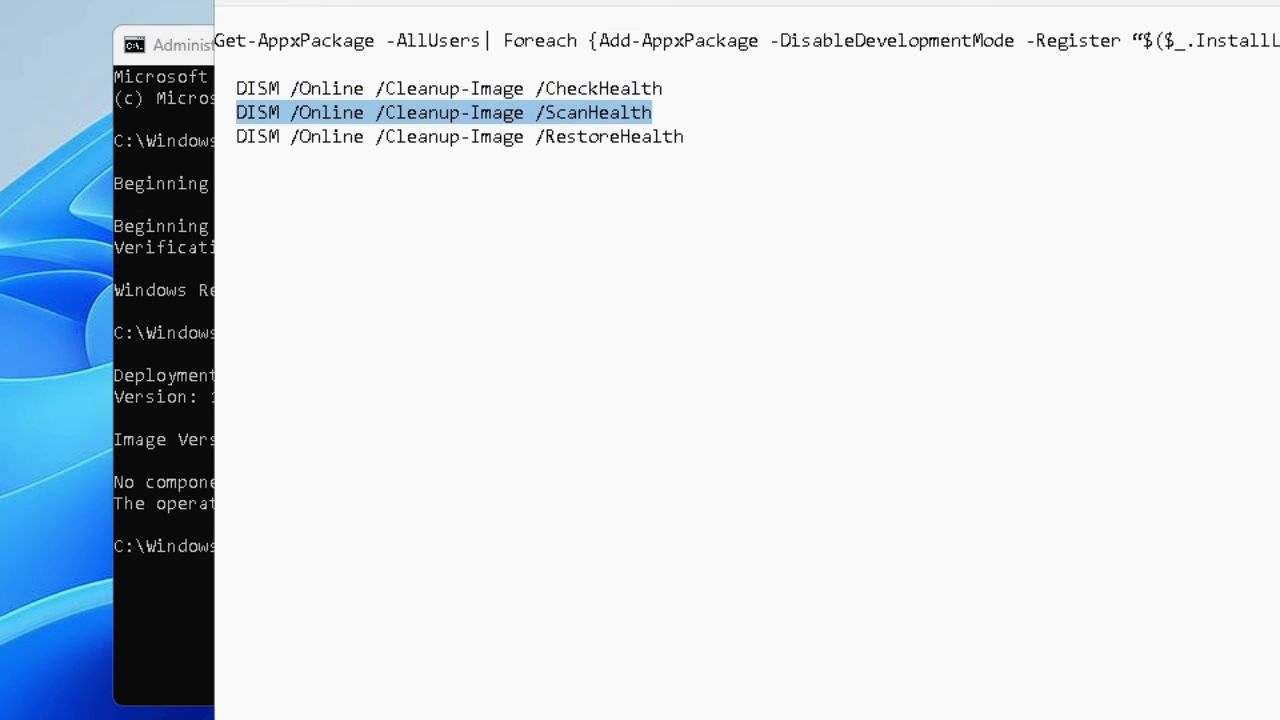
pyautogui.hotkey('ctrl', 'c')
pyautogui.hotkey('alt', 'Tab')
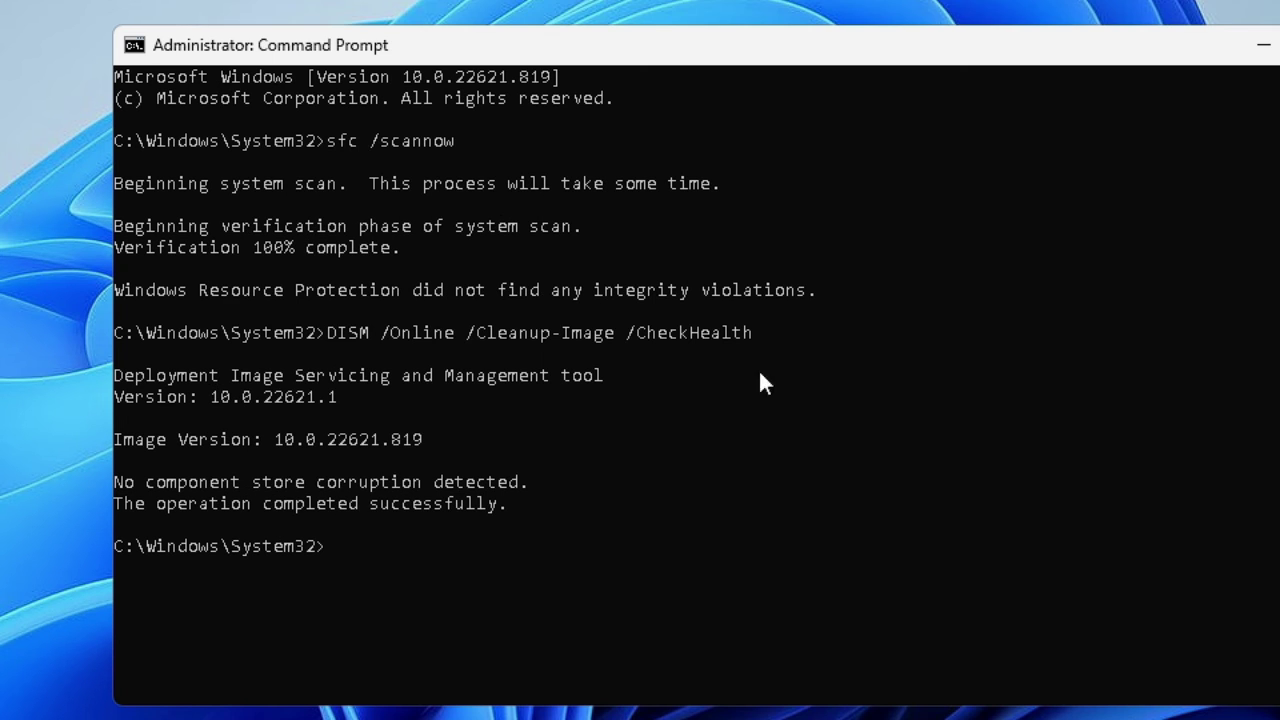
pyautogui.rightClick(376, 551)
pyautogui.press('Return')
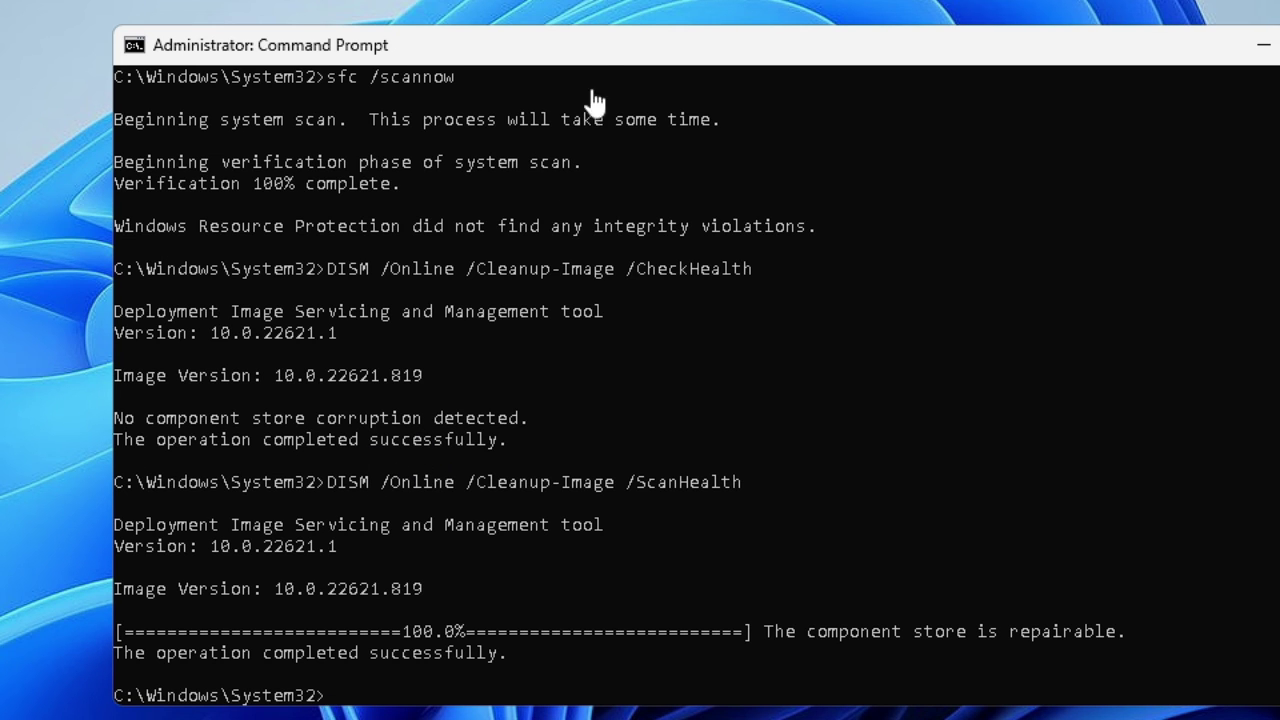
# - Copy DISM /Online /Cleanup-Image /RestoreHealth from the Notepad notes and run it in the Command Prompt
pyautogui.hotkey('alt', 'Tab')
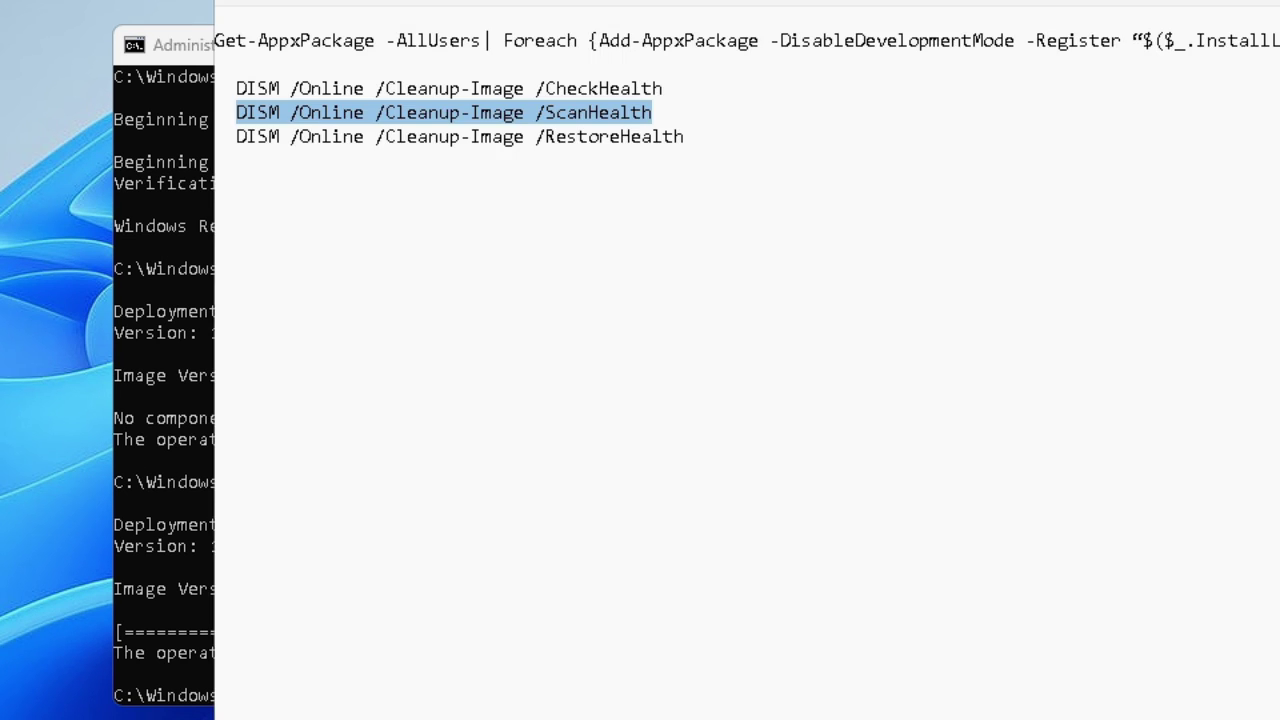
pyautogui.moveTo(705, 136); pyautogui.dragTo(236, 136)
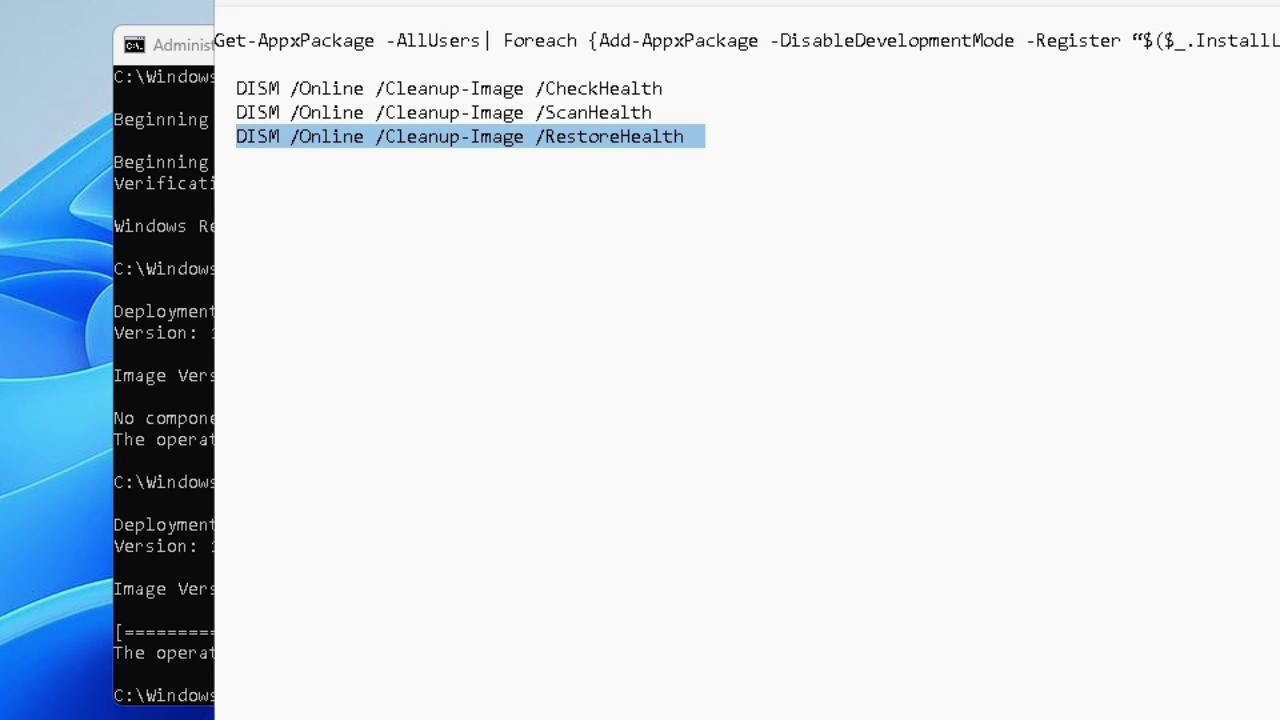
pyautogui.rightClick(298, 142)
pyautogui.click(380, 273)
pyautogui.hotkey('alt', 'Tab')
pyautogui.scroll(-4, 410, 680)
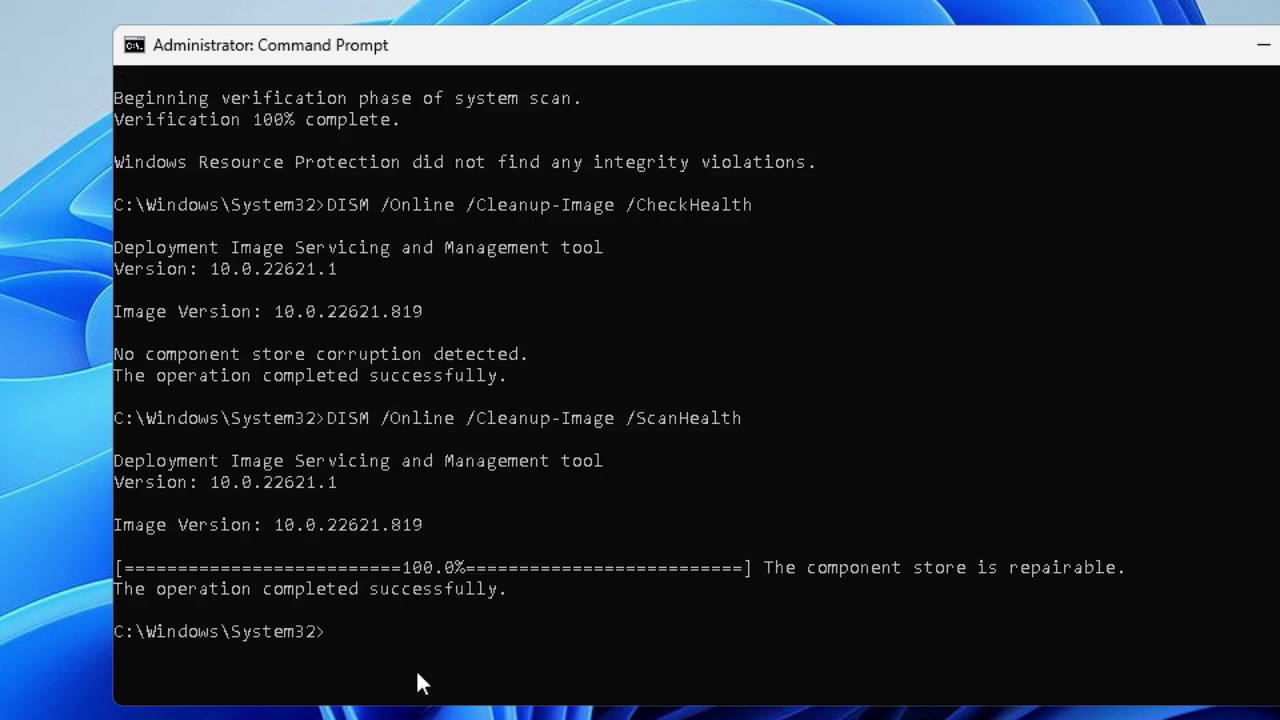
pyautogui.rightClick(380, 440)
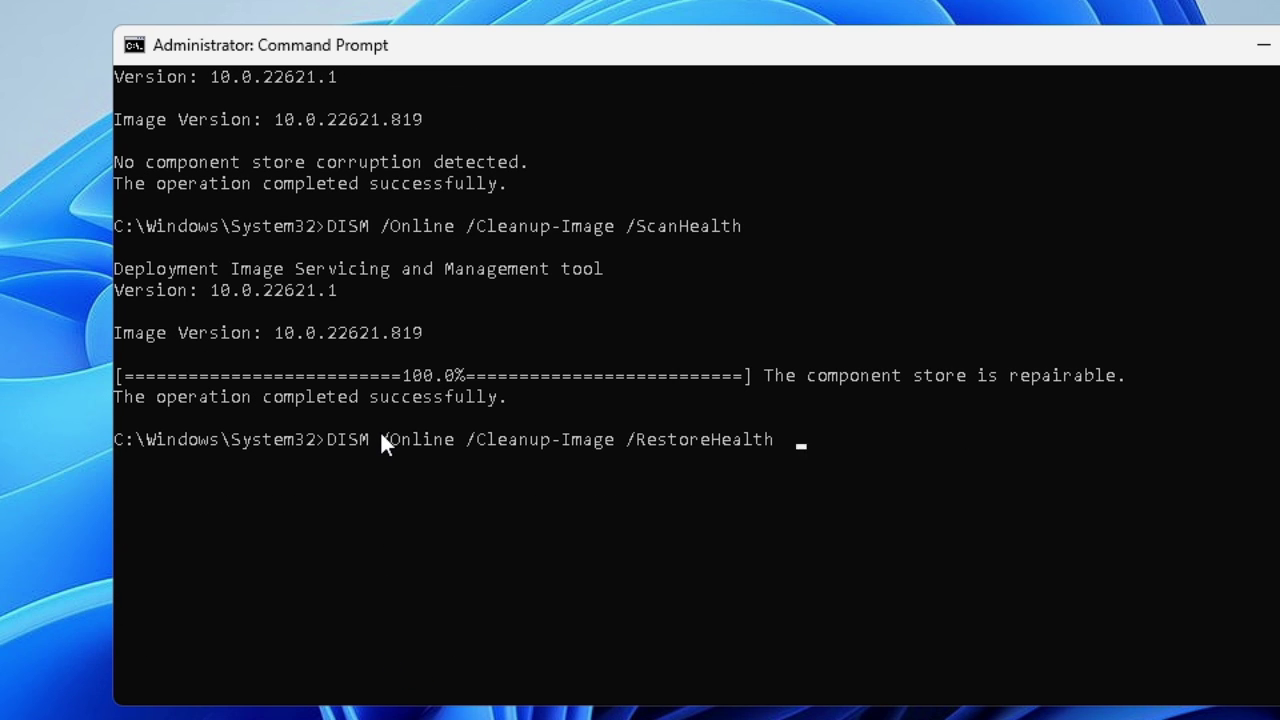
pyautogui.press('Return')
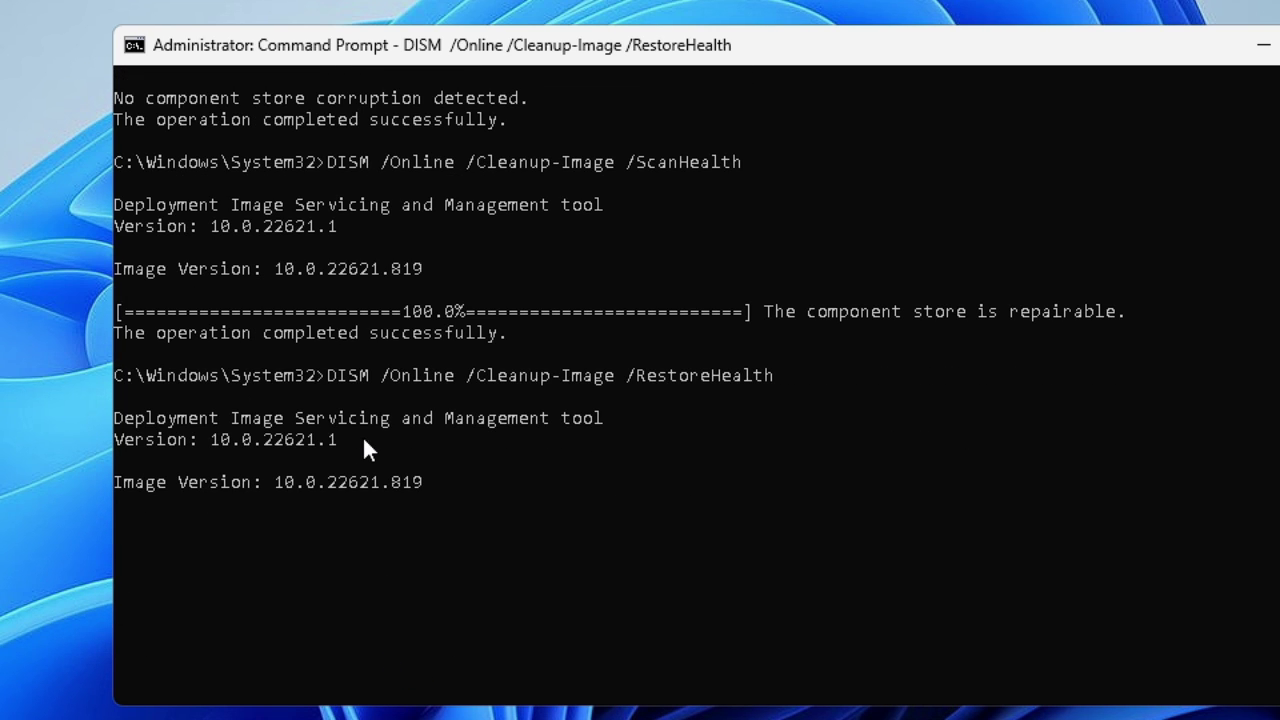